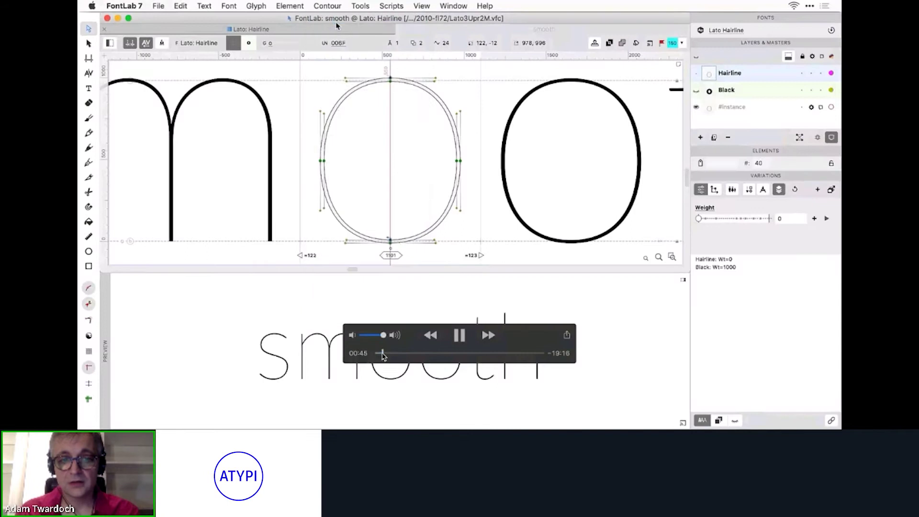
Rewind the presentation recording to its opening title and resume playback.
{"action": "left_click", "coordinate": [381, 354]}
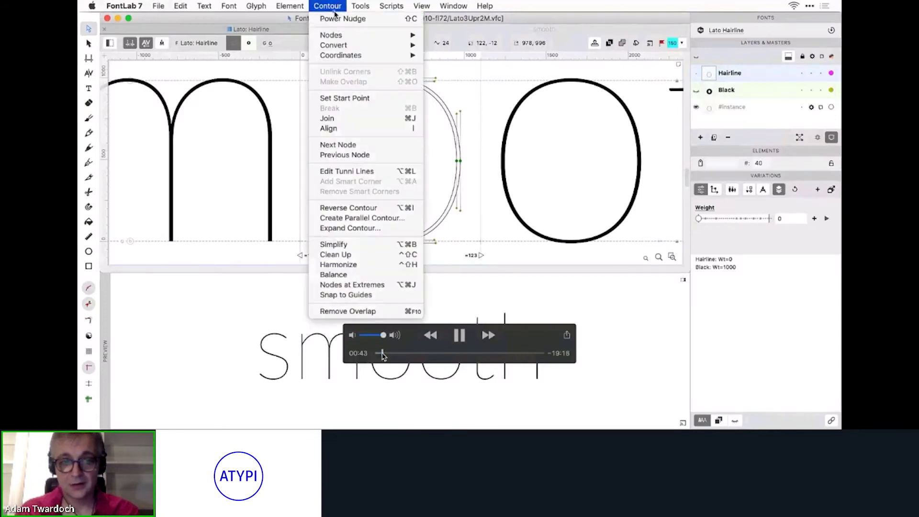
{"action": "left_click", "coordinate": [381, 354]}
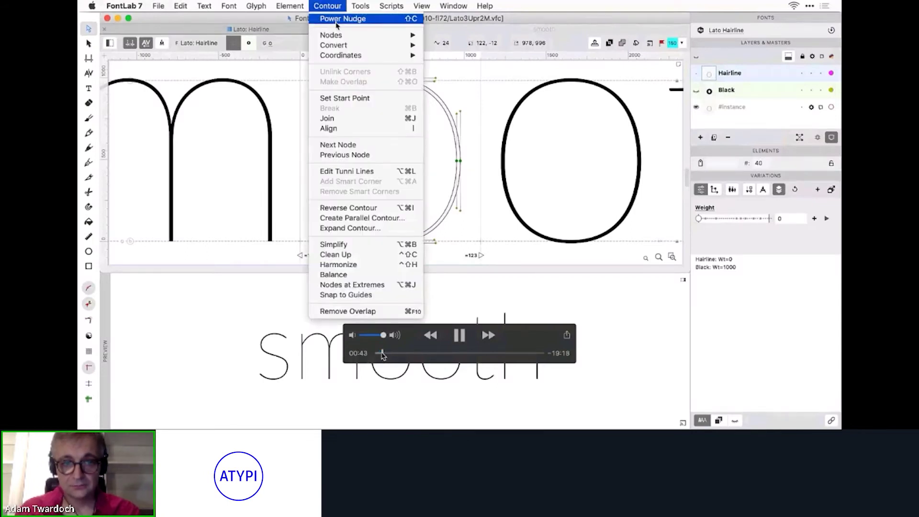
{"action": "left_click", "coordinate": [430, 336]}
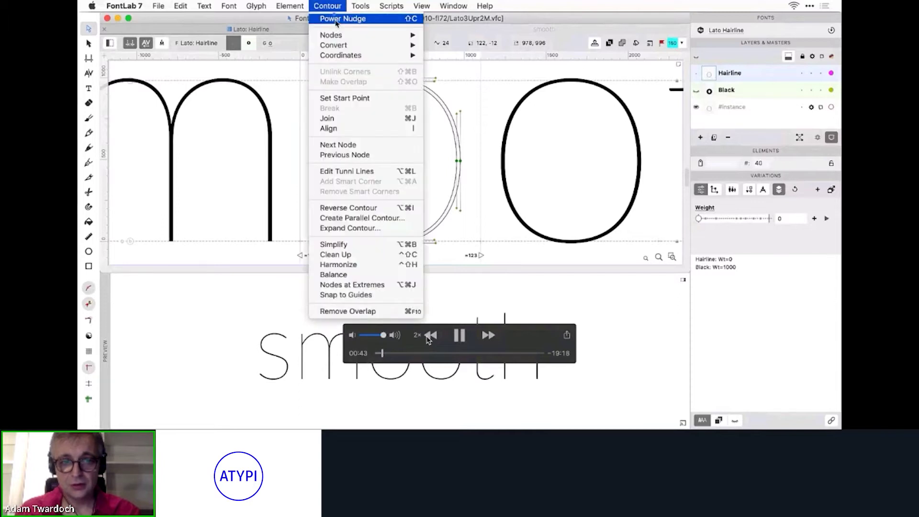
{"action": "left_click", "coordinate": [429, 336]}
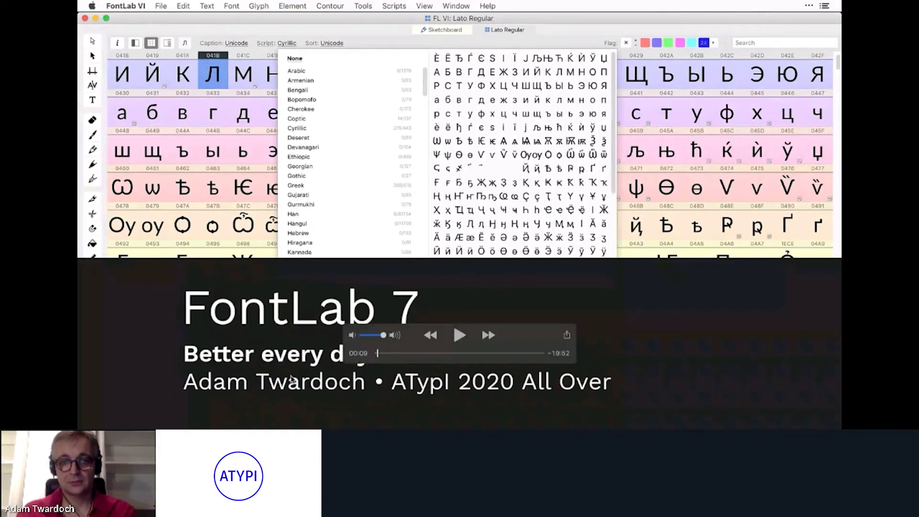
{"action": "key", "text": "space"}
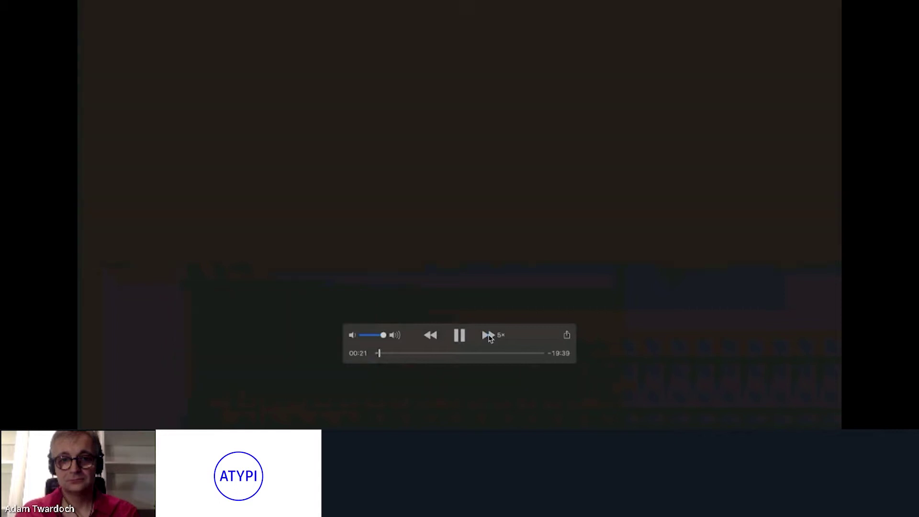
{"action": "left_click", "coordinate": [458, 336]}
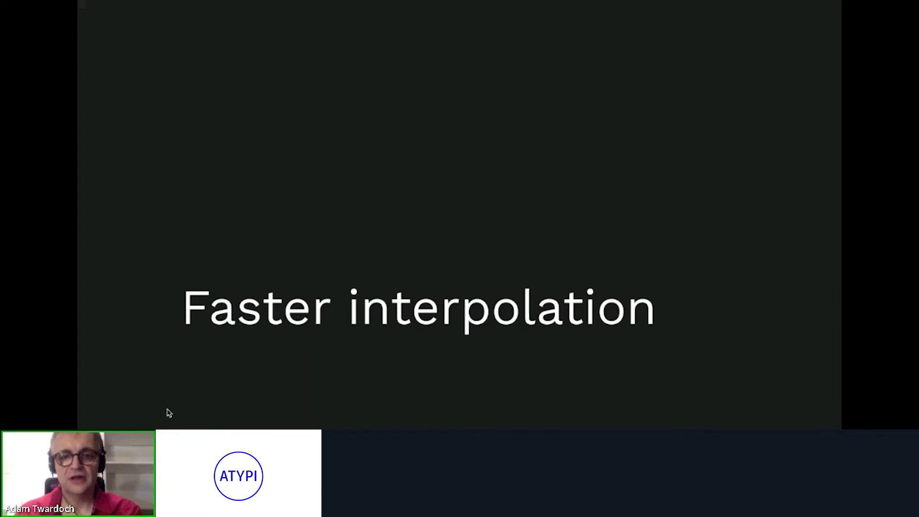
Set the Varia instance's Slant to about -1.54 and nudge the upper-right corner node of the letter a's rectangular counter.
{"action": "mouse_move", "coordinate": [157, 410]}
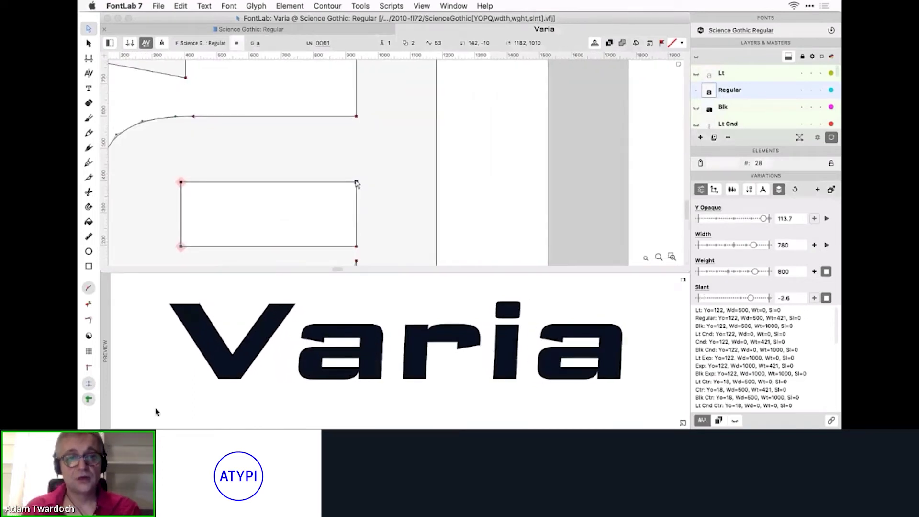
{"action": "mouse_move", "coordinate": [761, 299]}
{"action": "left_mouse_down"}
{"action": "mouse_move", "coordinate": [719, 299]}
{"action": "mouse_move", "coordinate": [759, 300]}
{"action": "left_mouse_up"}
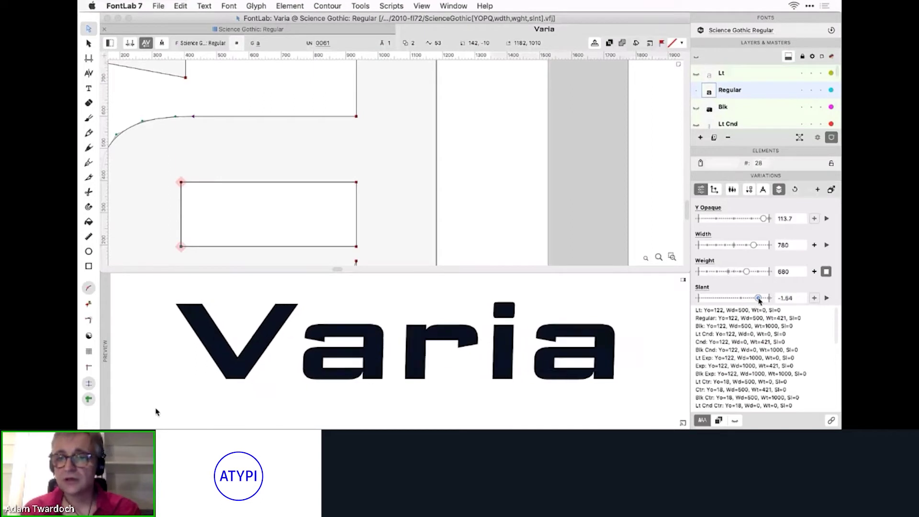
{"action": "left_click", "coordinate": [357, 183]}
{"action": "mouse_move", "coordinate": [357, 182]}
{"action": "left_mouse_down"}
{"action": "mouse_move", "coordinate": [412, 158]}
{"action": "mouse_move", "coordinate": [292, 152]}
{"action": "mouse_move", "coordinate": [392, 161]}
{"action": "mouse_move", "coordinate": [313, 240]}
{"action": "mouse_move", "coordinate": [300, 234]}
{"action": "mouse_move", "coordinate": [359, 184]}
{"action": "left_mouse_up"}
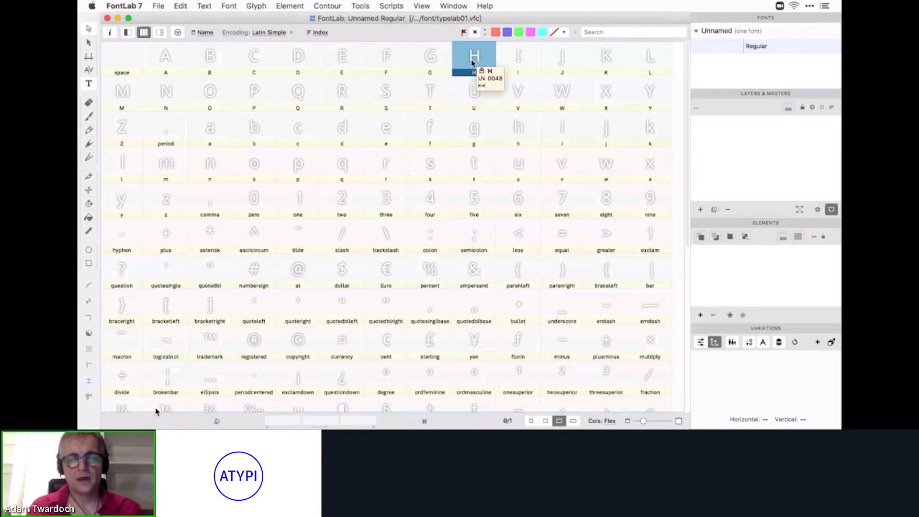
Open the H and O glyphs together in a new glyph tab.
{"action": "left_click", "coordinate": [471, 62]}
{"action": "left_click", "coordinate": [453, 6]}
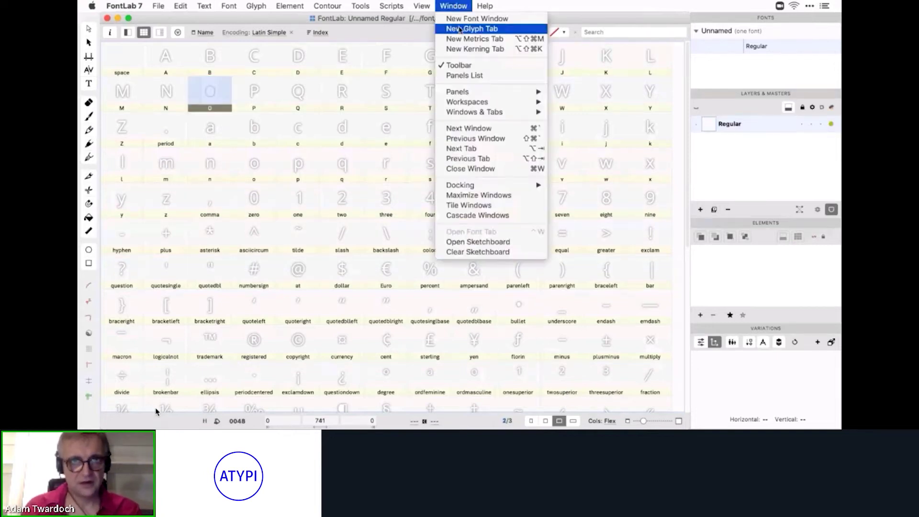
{"action": "left_click", "coordinate": [460, 30]}
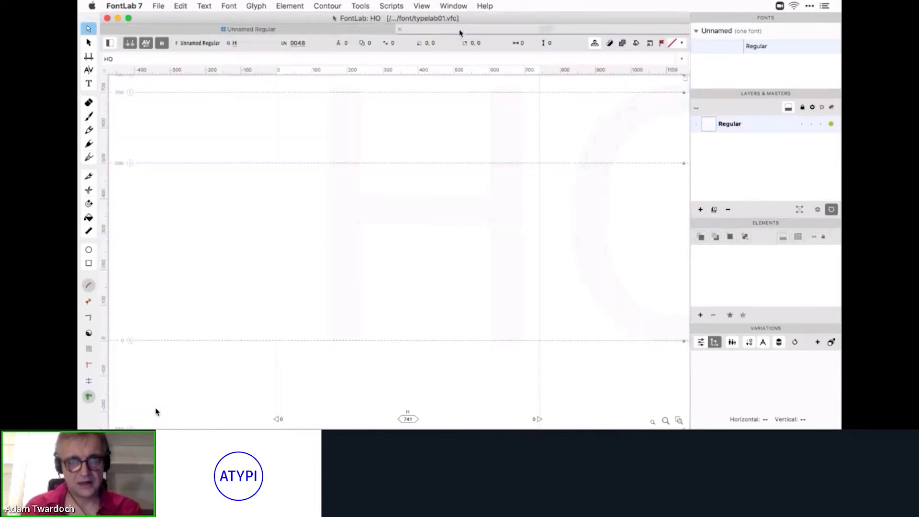
Draw a rectangle about 100 by 700 units as the H's left stem and duplicate it at about X 501.
{"action": "left_click", "coordinate": [88, 263]}
{"action": "left_click_drag", "start_coordinate": [317, 307], "coordinate": [338, 152]}
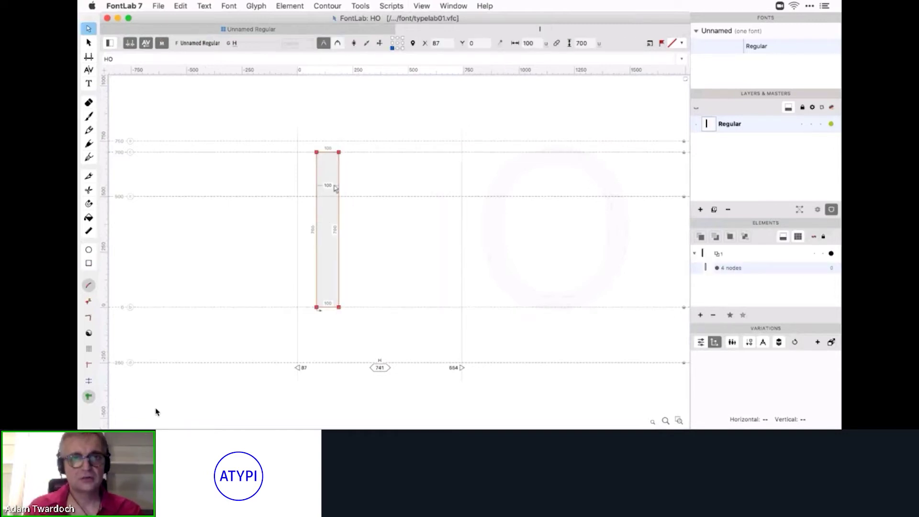
{"action": "left_click_drag", "start_coordinate": [335, 188], "coordinate": [430, 194]}
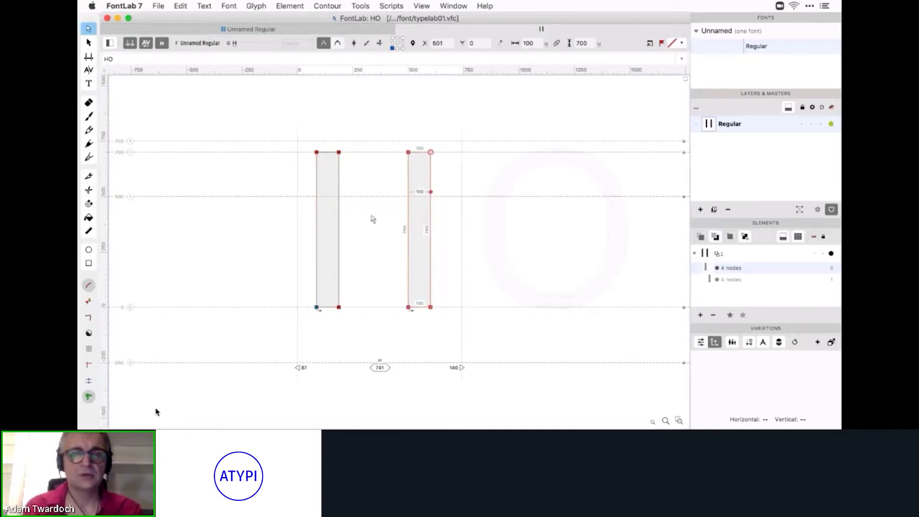
Draw a crossbar about 390 units wide between the H's stems and nudge its bottom edge down to Y 329.
{"action": "key", "text": "f"}
{"action": "left_click_drag", "start_coordinate": [331, 217], "coordinate": [417, 233]}
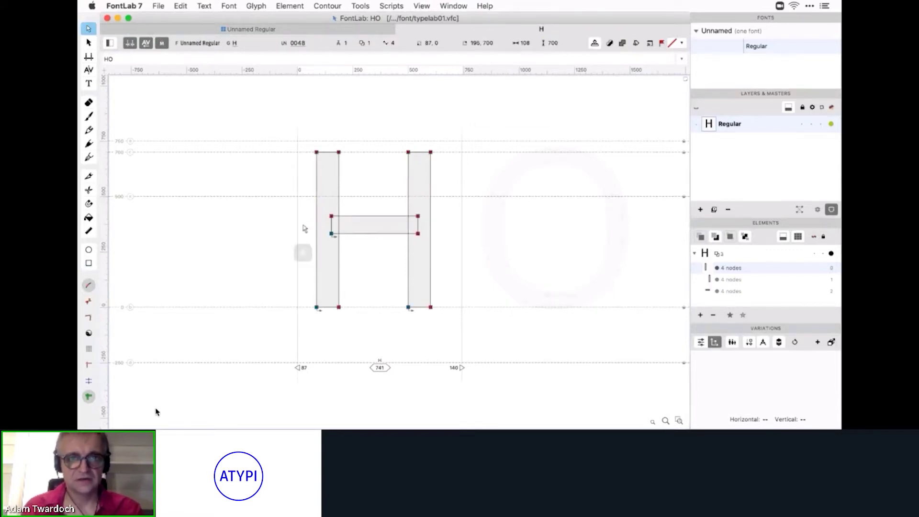
{"action": "left_click", "coordinate": [393, 233]}
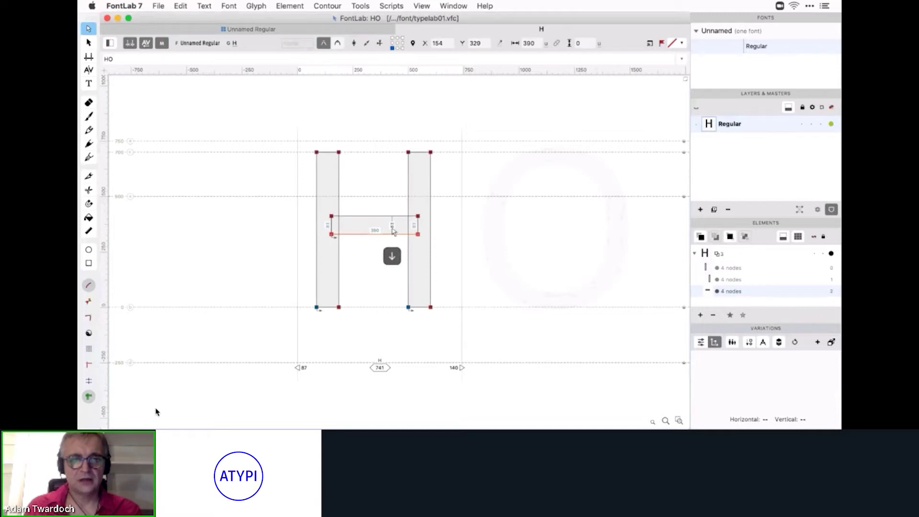
{"action": "left_click", "coordinate": [375, 260]}
Automatically fill the font's Stems in Font Info with vertical 100 and horizontal 85, and accept them.
{"action": "left_click", "coordinate": [158, 6]}
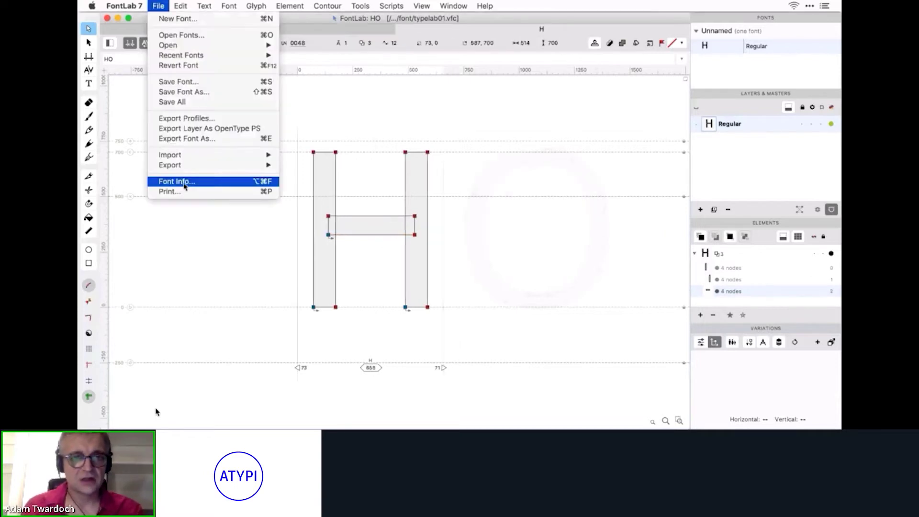
{"action": "left_click", "coordinate": [184, 185]}
{"action": "left_click", "coordinate": [678, 341]}
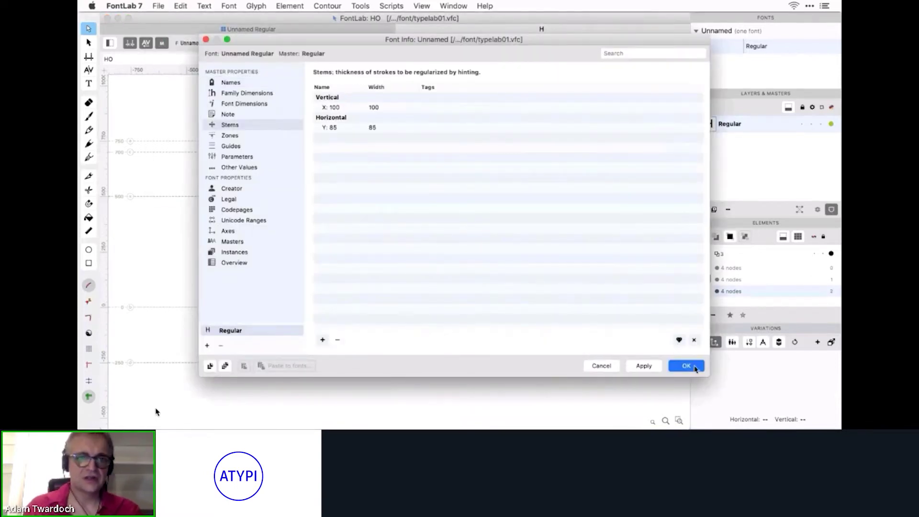
{"action": "left_click", "coordinate": [688, 366]}
Change the Suggest view setting used for editing glyph outlines.
{"action": "left_click", "coordinate": [421, 5]}
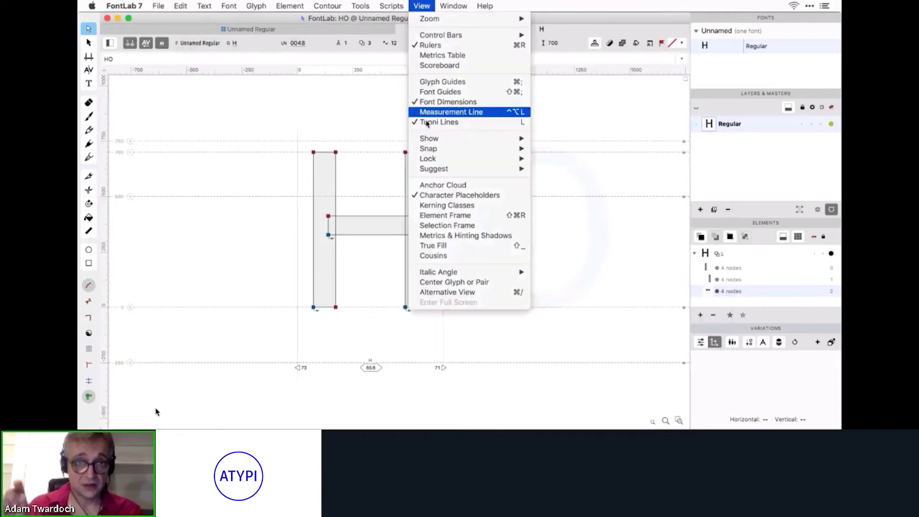
{"action": "mouse_move", "coordinate": [438, 168]}
{"action": "left_click", "coordinate": [555, 187]}
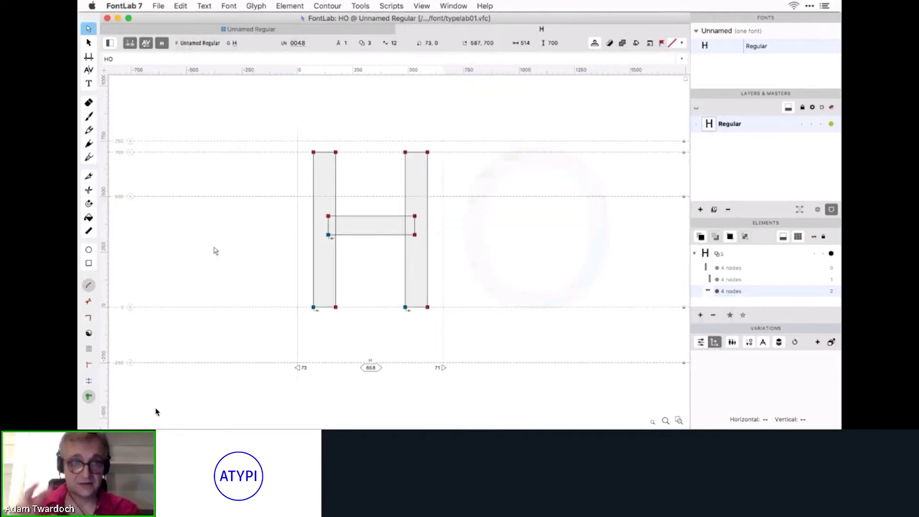
Draw the O as an outer ellipse about 610 by 735 units with a counter ellipse about 304 by 433 inside it.
{"action": "left_click", "coordinate": [88, 249]}
{"action": "left_click", "coordinate": [470, 148]}
{"action": "left_click_drag", "start_coordinate": [470, 148], "coordinate": [606, 311]}
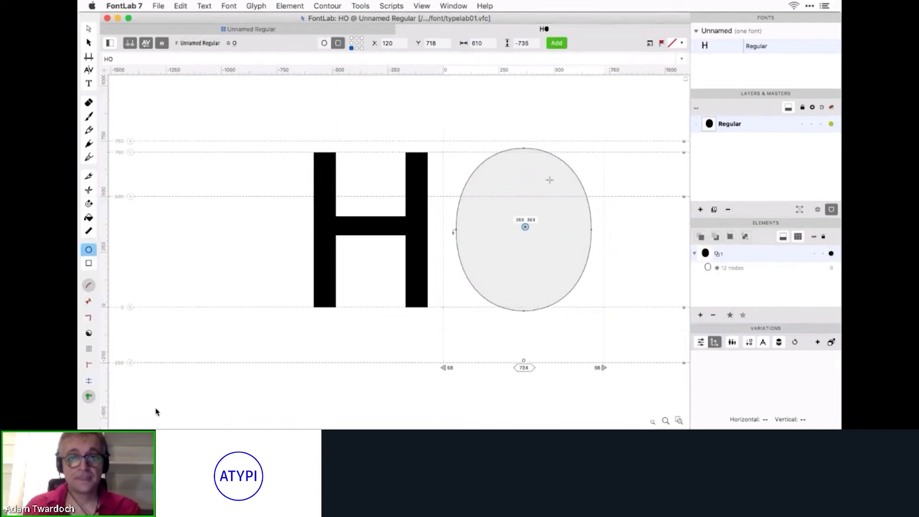
{"action": "left_click_drag", "start_coordinate": [550, 182], "coordinate": [483, 277]}
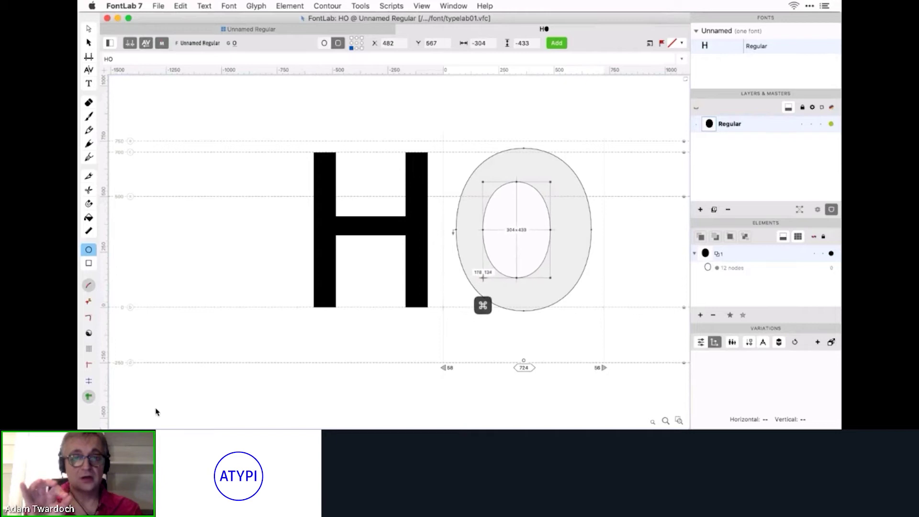
Turn on Power Nudge and move the right extreme node of the O's counter outward to about X 587.
{"action": "key", "text": "a"}
{"action": "left_click", "coordinate": [550, 230]}
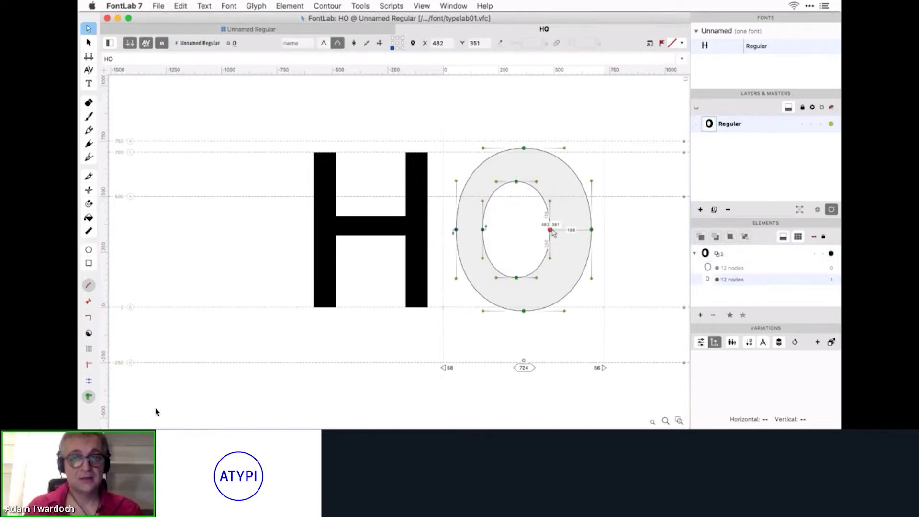
{"action": "left_click", "coordinate": [319, 6]}
{"action": "left_click", "coordinate": [320, 19]}
{"action": "key", "text": "shift+Right"}
{"action": "key", "text": "shift+Right"}
{"action": "key", "text": "shift+Right"}
{"action": "key", "text": "shift+Right"}
{"action": "key", "text": "shift+Right"}
{"action": "key", "text": "shift+Right"}
{"action": "key", "text": "shift+Right"}
{"action": "key", "text": "shift+Right"}
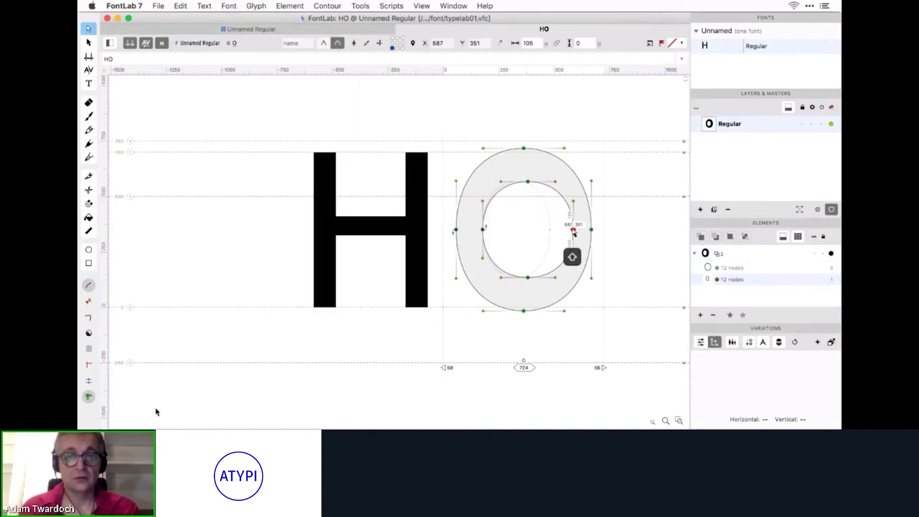
Move the left, top and bottom extreme nodes of the O's counter outward to even out the stroke thickness.
{"action": "left_click_drag", "start_coordinate": [482, 230], "coordinate": [479, 230]}
{"action": "left_click_drag", "start_coordinate": [525, 183], "coordinate": [524, 173]}
{"action": "mouse_move", "coordinate": [523, 277]}
{"action": "left_mouse_down"}
{"action": "mouse_move", "coordinate": [526, 299]}
{"action": "mouse_move", "coordinate": [524, 292]}
{"action": "left_mouse_up"}
{"action": "left_click", "coordinate": [525, 249]}
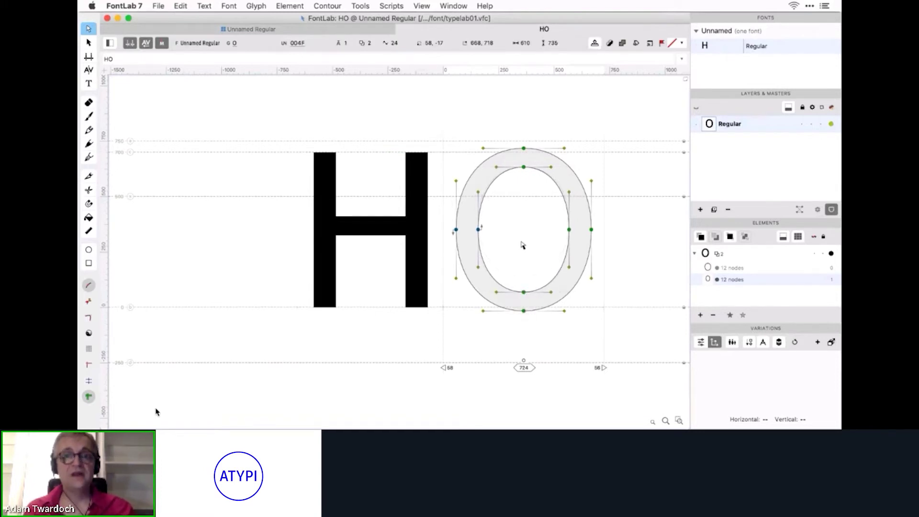
Scale the O's inner contour down slightly about its centre with a free transform.
{"action": "key", "text": "super+t"}
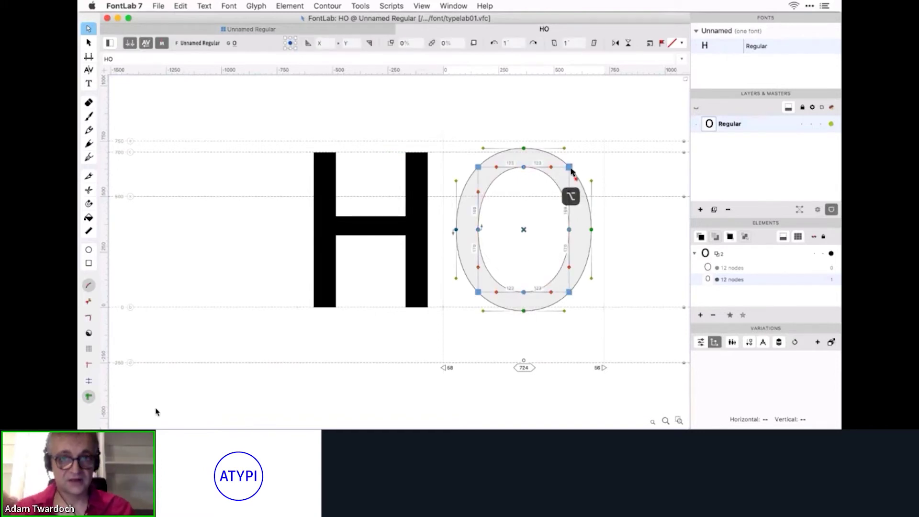
{"action": "left_click_drag", "start_coordinate": [569, 167], "coordinate": [568, 171]}
{"action": "key", "text": "space"}
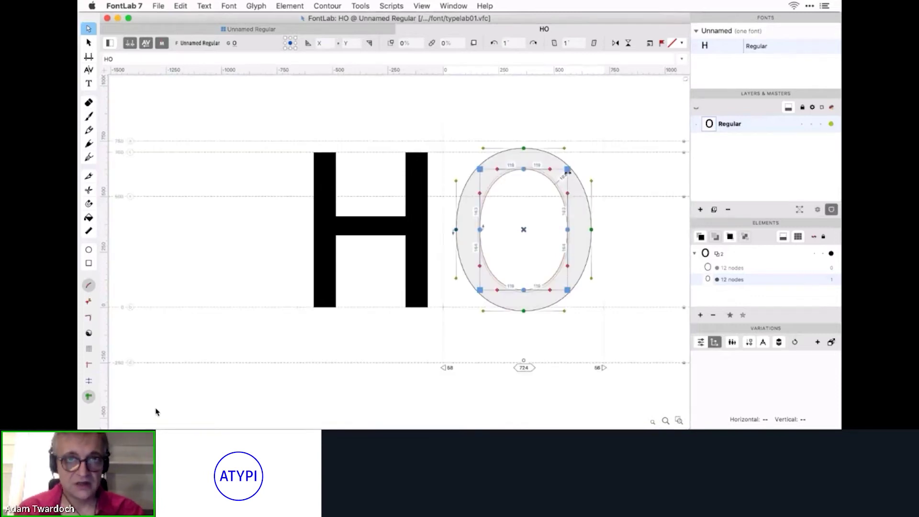
{"action": "key", "text": "Return"}
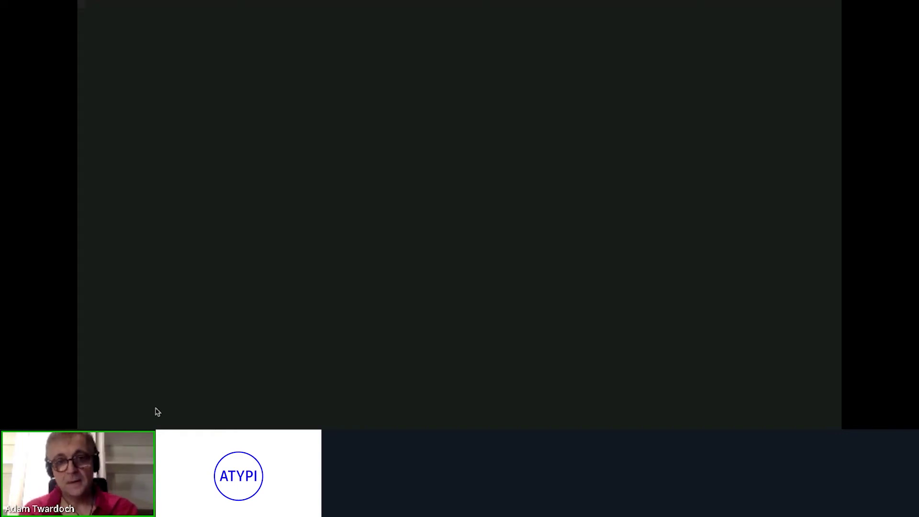
Add a variation master named Bold to the Medio font, with axes added.
{"action": "key", "text": "Right"}
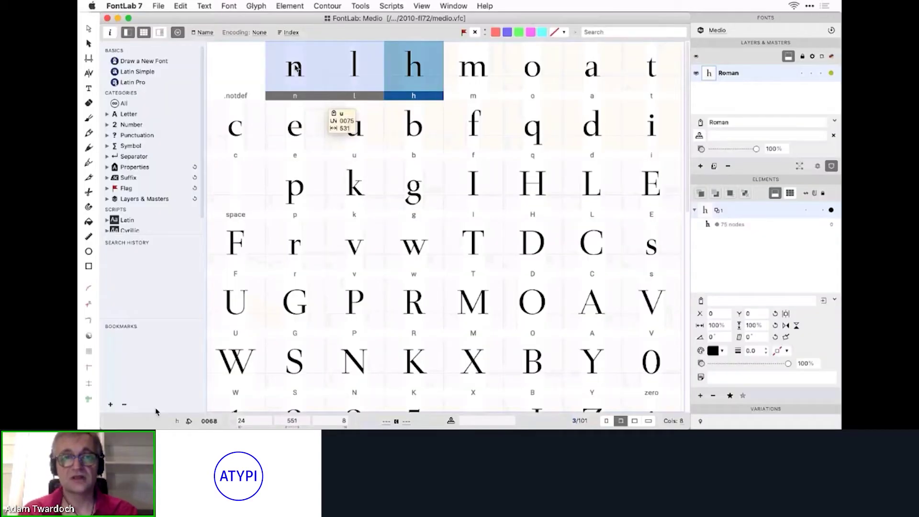
{"action": "left_click", "coordinate": [230, 5]}
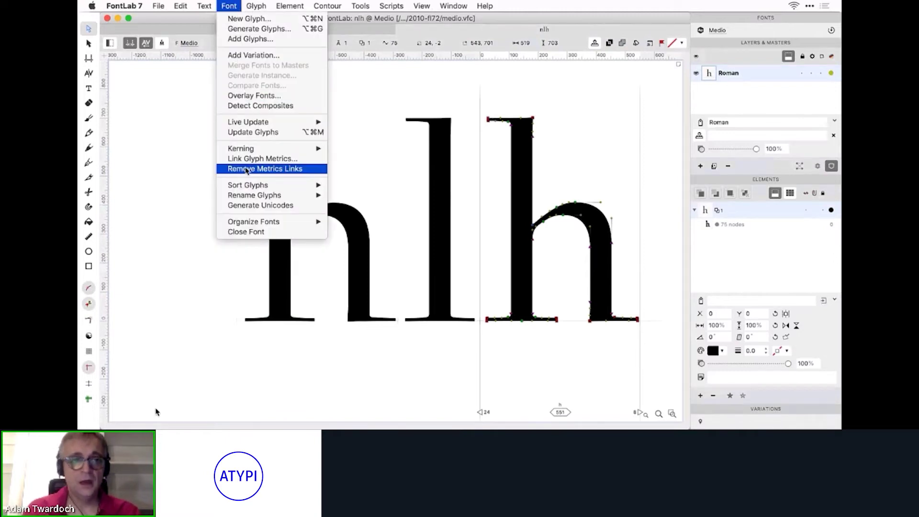
{"action": "left_click", "coordinate": [253, 56]}
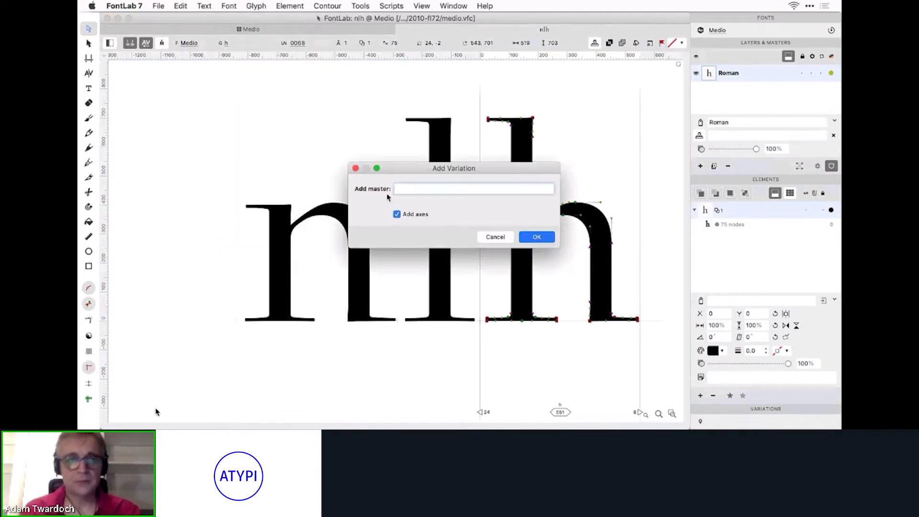
{"action": "type", "text": "Bold"}
{"action": "left_click", "coordinate": [537, 237]}
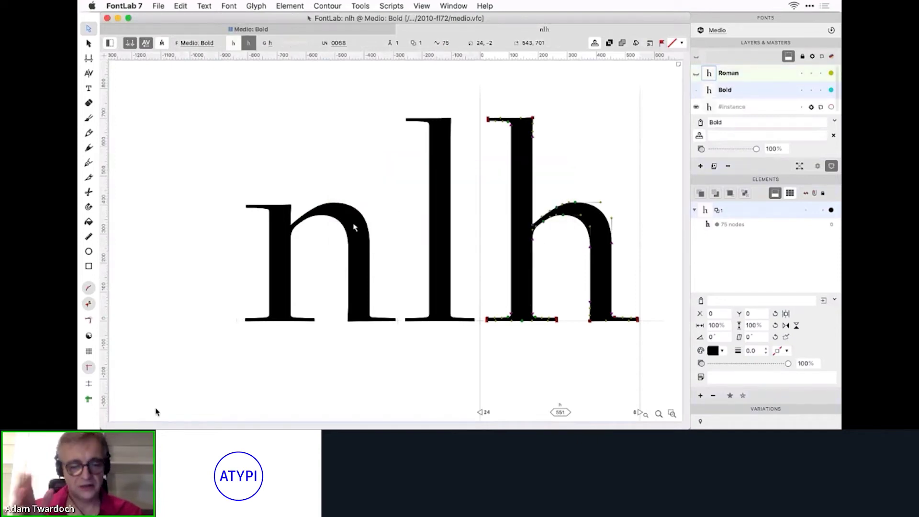
Make the n glyph active in the Bold master and turn on Quick Measurement.
{"action": "left_click", "coordinate": [316, 239]}
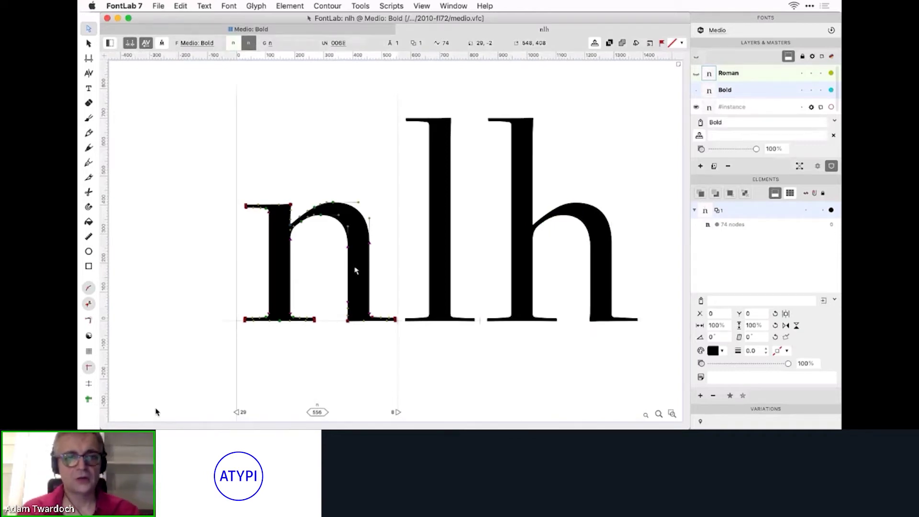
{"action": "left_click", "coordinate": [423, 6]}
{"action": "mouse_move", "coordinate": [479, 138]}
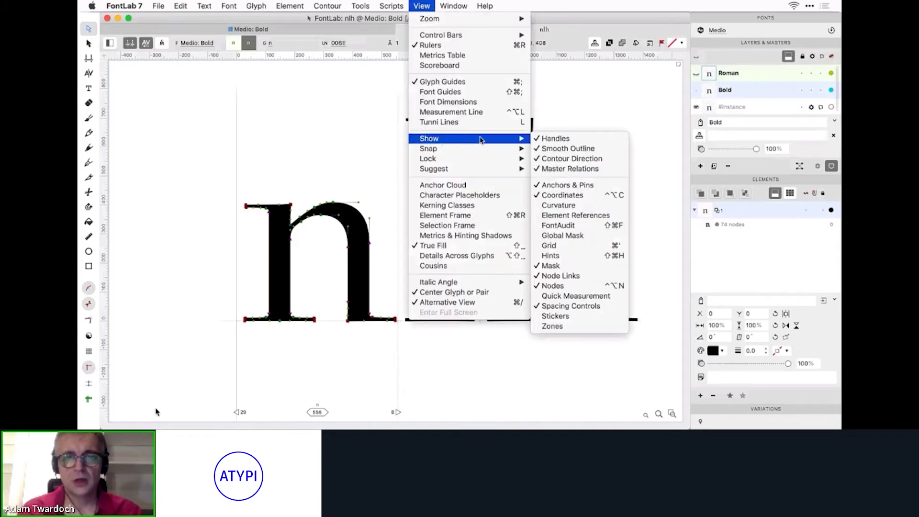
{"action": "left_click", "coordinate": [578, 297]}
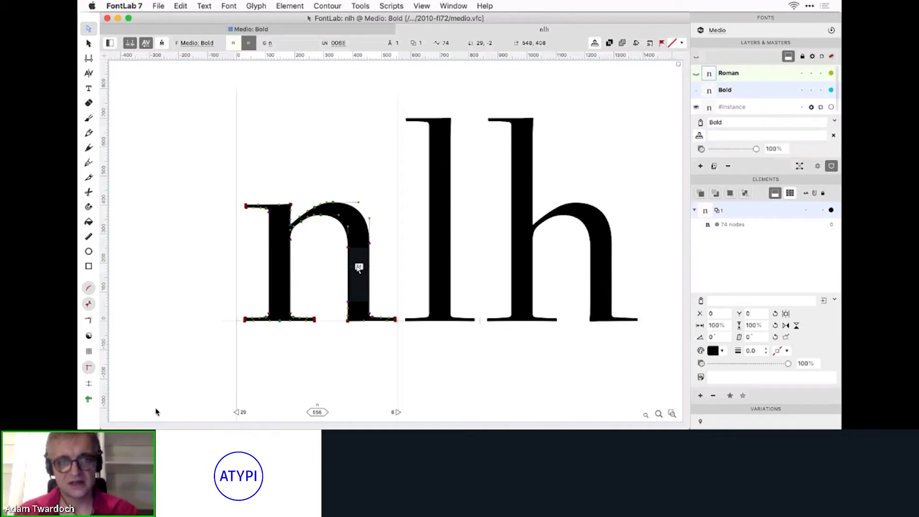
Set the Bold master's horizontal suggest distance to 30 in the font info's contour properties.
{"action": "key", "text": "super+alt+i"}
{"action": "scroll", "coordinate": [501, 209], "scroll_direction": "down", "scroll_amount": 5}
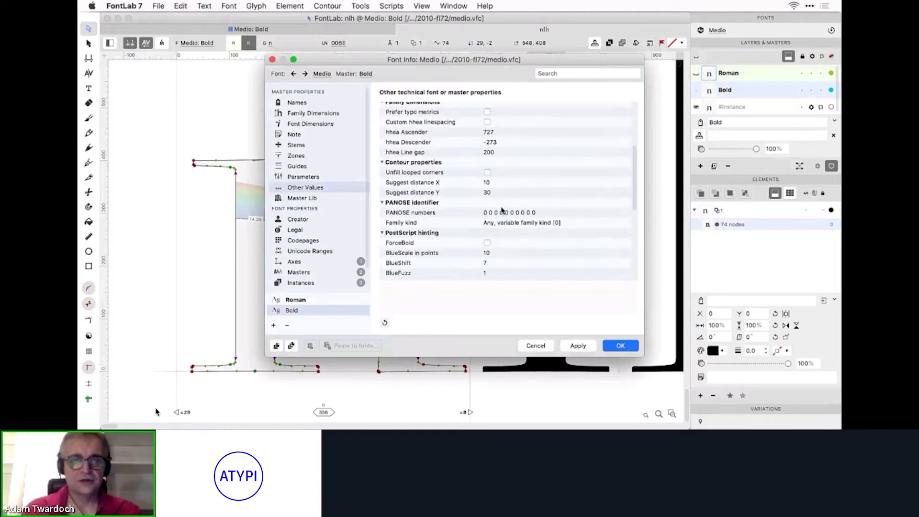
{"action": "double_click", "coordinate": [492, 179]}
{"action": "type", "text": "30"}
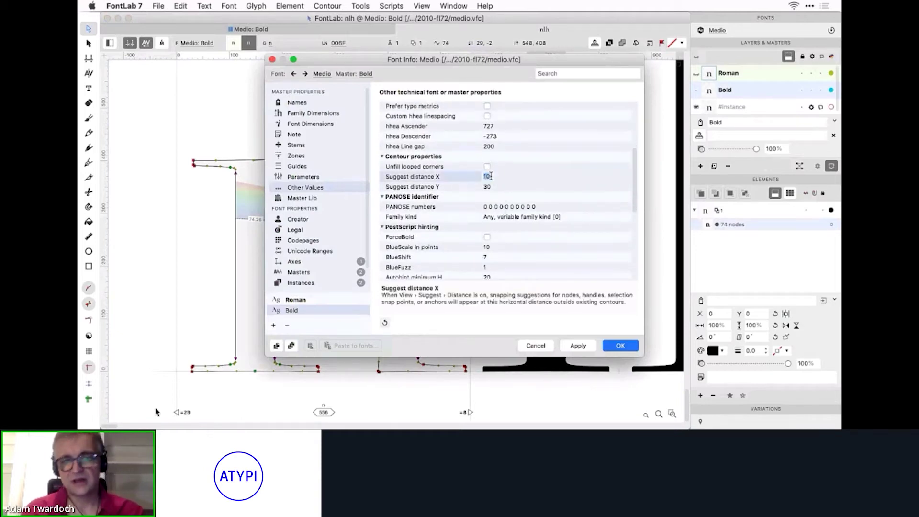
{"action": "key", "text": "Return"}
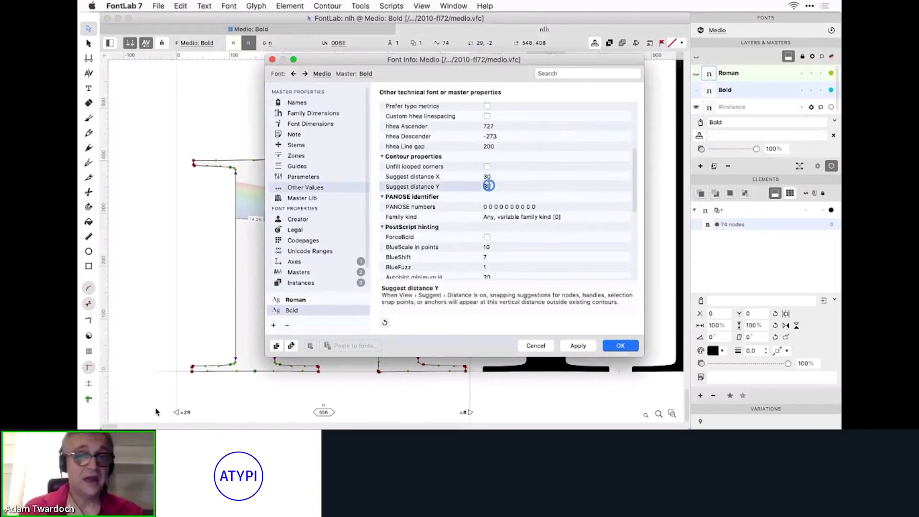
{"action": "left_click", "coordinate": [618, 346]}
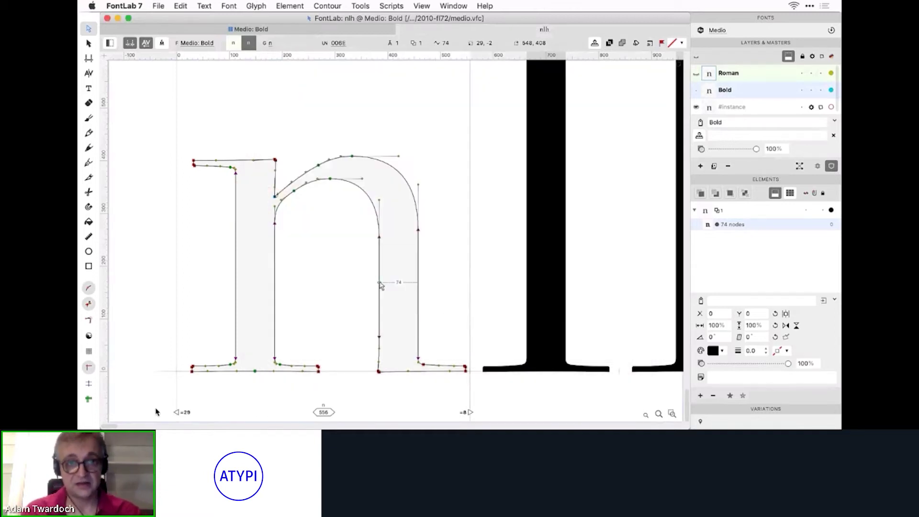
Thicken the n's right stem by moving its inner edge and its outer edge outward about 30 units each.
{"action": "mouse_move", "coordinate": [379, 285]}
{"action": "left_mouse_down"}
{"action": "mouse_move", "coordinate": [379, 316]}
{"action": "mouse_move", "coordinate": [331, 283]}
{"action": "mouse_move", "coordinate": [362, 286]}
{"action": "left_mouse_up"}
{"action": "left_click_drag", "start_coordinate": [408, 225], "coordinate": [434, 377]}
{"action": "mouse_move", "coordinate": [418, 338]}
{"action": "left_mouse_down"}
{"action": "mouse_move", "coordinate": [448, 338]}
{"action": "mouse_move", "coordinate": [434, 338]}
{"action": "left_mouse_up"}
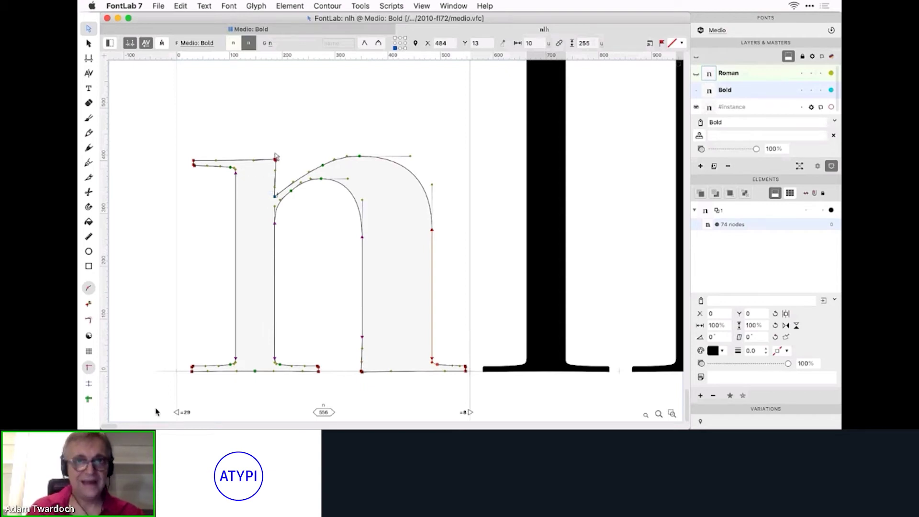
Thicken the n's left stem by moving its right edge and its left edge outward about 30 units each.
{"action": "left_click_drag", "start_coordinate": [267, 151], "coordinate": [283, 376]}
{"action": "left_click_drag", "start_coordinate": [277, 305], "coordinate": [293, 307]}
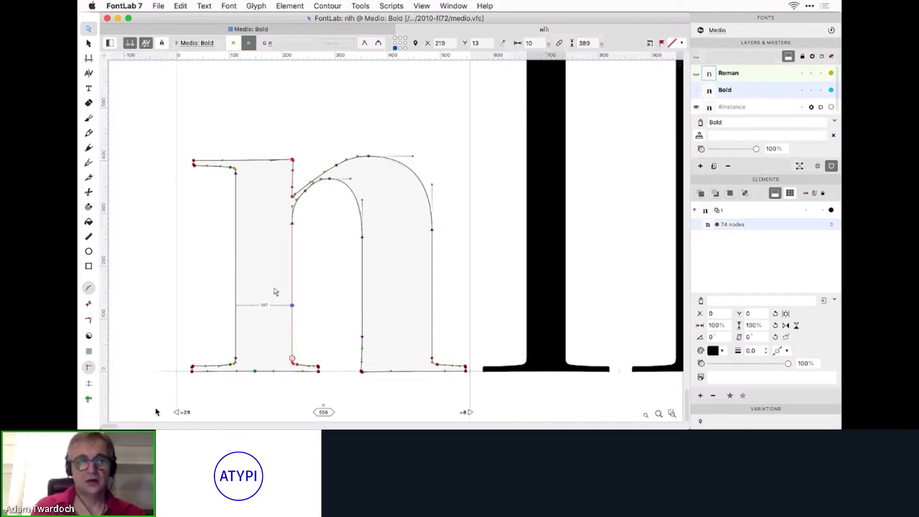
{"action": "left_click_drag", "start_coordinate": [230, 150], "coordinate": [242, 380]}
{"action": "left_click_drag", "start_coordinate": [228, 344], "coordinate": [218, 342]}
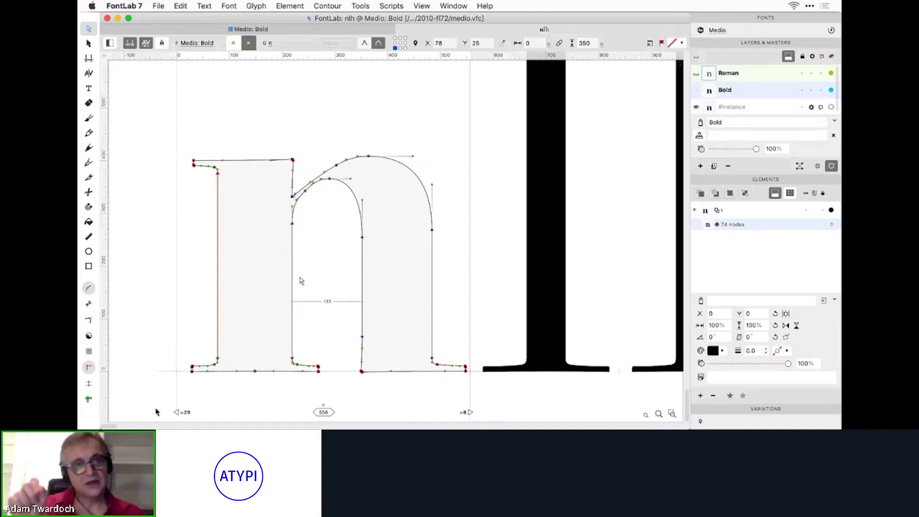
Refine the outer curve of the n's arch near the left stem, nudging its point up 3 units, and preview the filled glyph.
{"action": "left_click", "coordinate": [311, 184]}
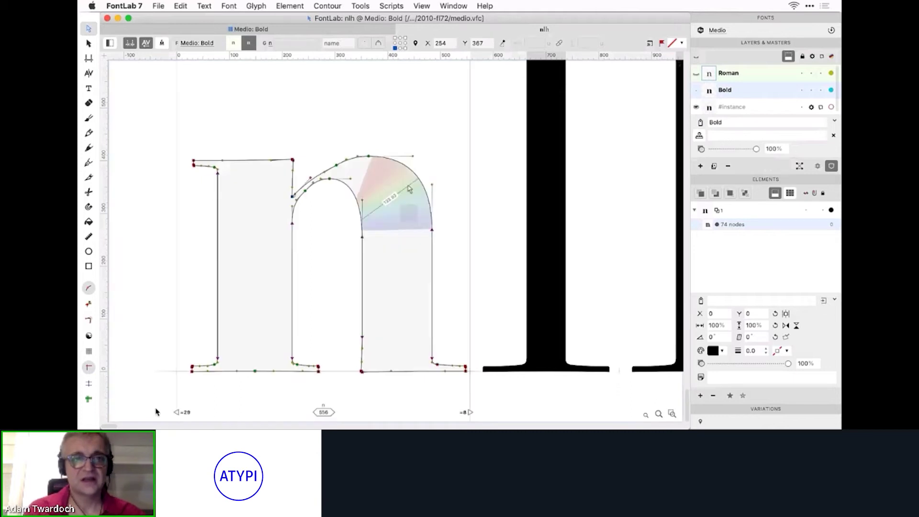
{"action": "right_click", "coordinate": [338, 168]}
{"action": "left_click", "coordinate": [365, 197]}
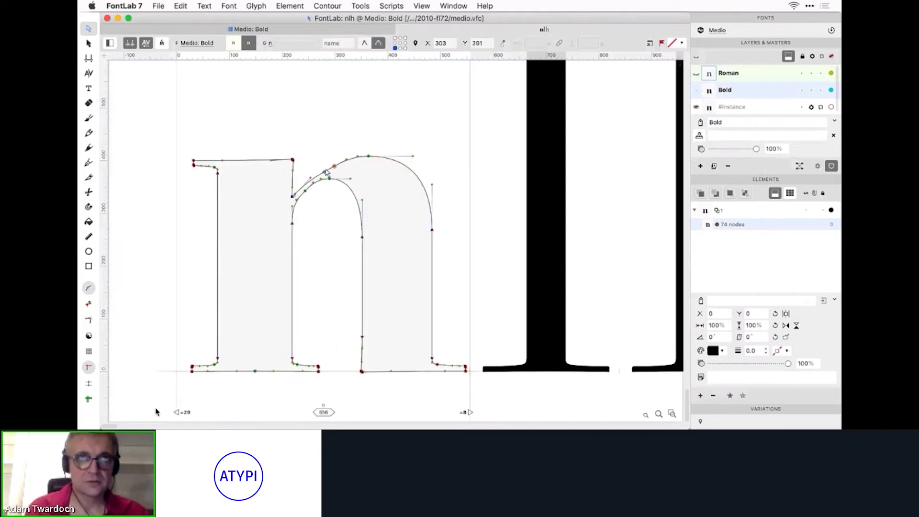
{"action": "left_click", "coordinate": [326, 171]}
{"action": "key", "text": "Up"}
{"action": "key", "text": "Up"}
{"action": "key", "text": "Up"}
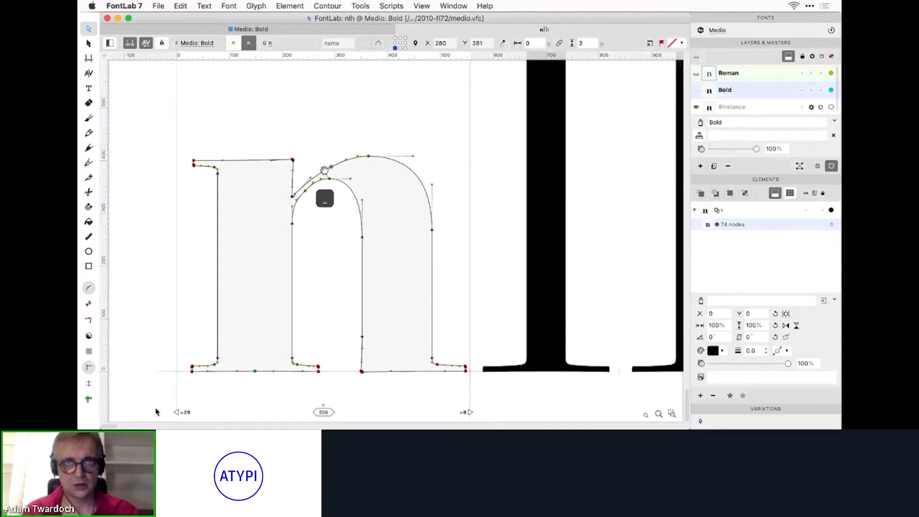
{"action": "key", "text": "space"}
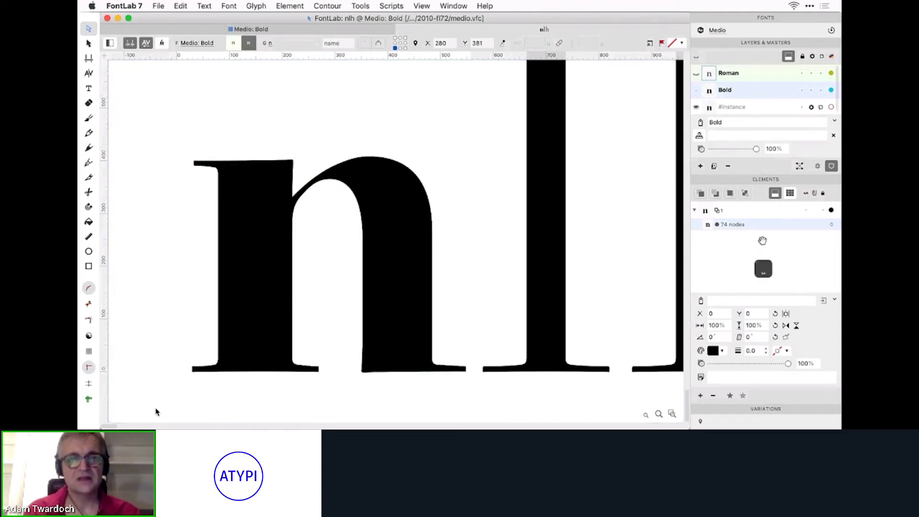
Preview the n as text at intermediate weights between the Roman and Bold masters.
{"action": "key", "text": "t"}
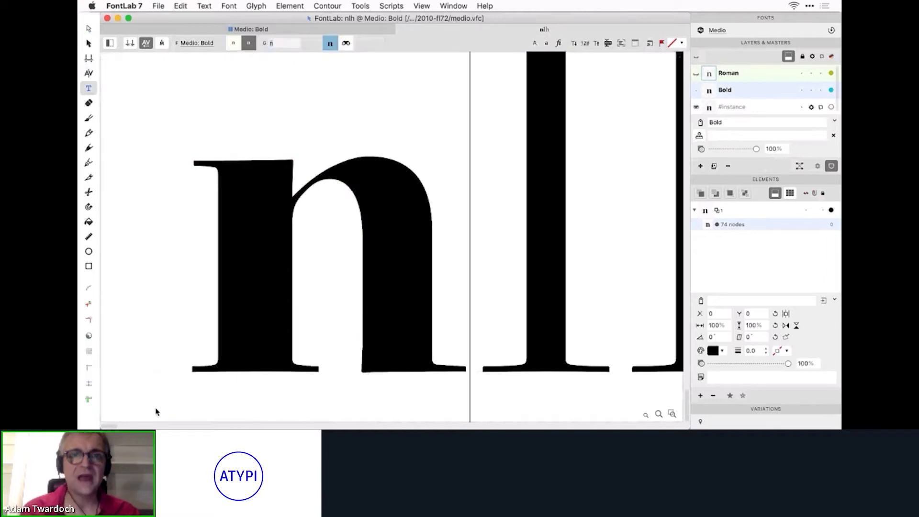
{"action": "left_click", "coordinate": [702, 409]}
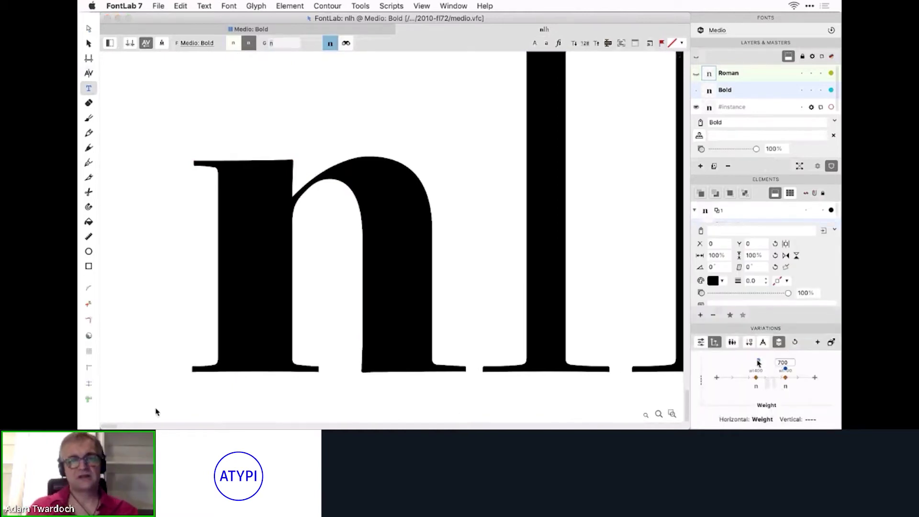
{"action": "mouse_move", "coordinate": [758, 362]}
{"action": "left_mouse_down"}
{"action": "mouse_move", "coordinate": [776, 369]}
{"action": "mouse_move", "coordinate": [757, 367]}
{"action": "left_mouse_up"}
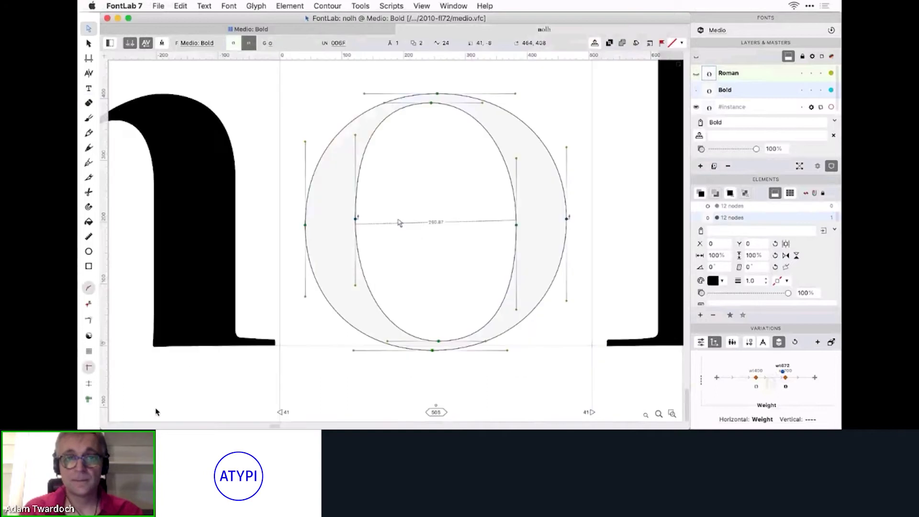
Narrow the o's counter by moving its left extreme node to X 182 and its right extreme node to X 324.
{"action": "left_click_drag", "start_coordinate": [356, 221], "coordinate": [376, 221]}
{"action": "left_click_drag", "start_coordinate": [518, 229], "coordinate": [480, 229]}
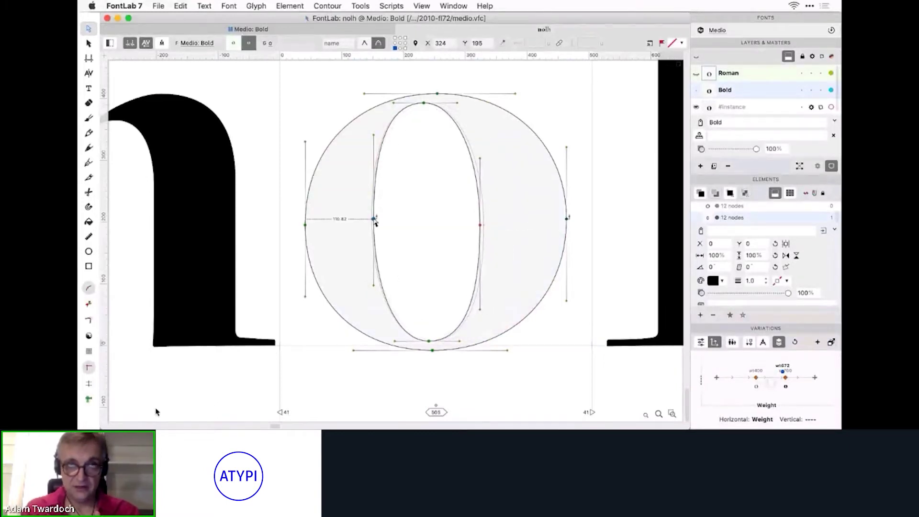
{"action": "left_click_drag", "start_coordinate": [374, 218], "coordinate": [393, 219]}
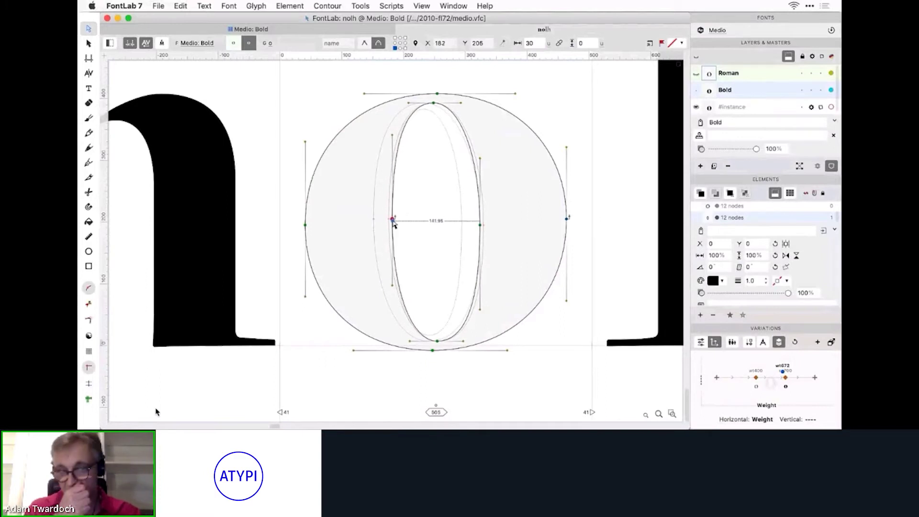
Shorten the o's counter by moving its top extreme node to Y 383 and its bottom extreme node to Y 17.
{"action": "left_click", "coordinate": [434, 104]}
{"action": "left_click_drag", "start_coordinate": [437, 107], "coordinate": [434, 113]}
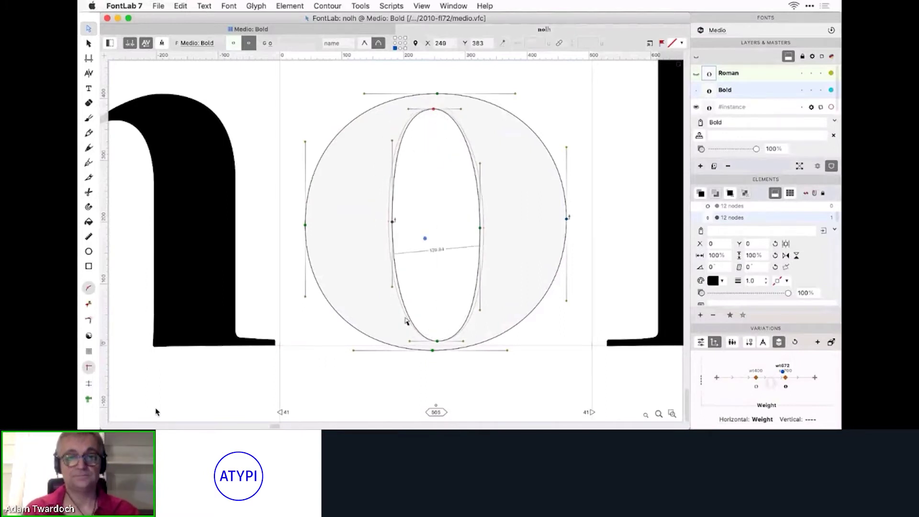
{"action": "left_click_drag", "start_coordinate": [438, 343], "coordinate": [436, 338]}
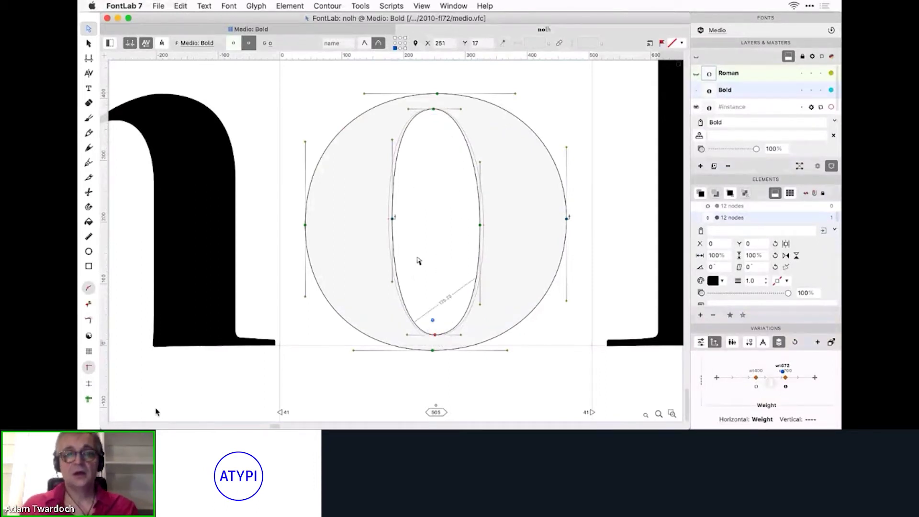
Bind both of the o's sidebearings to the fixed value 41.
{"action": "left_click", "coordinate": [417, 259]}
{"action": "key", "text": "m"}
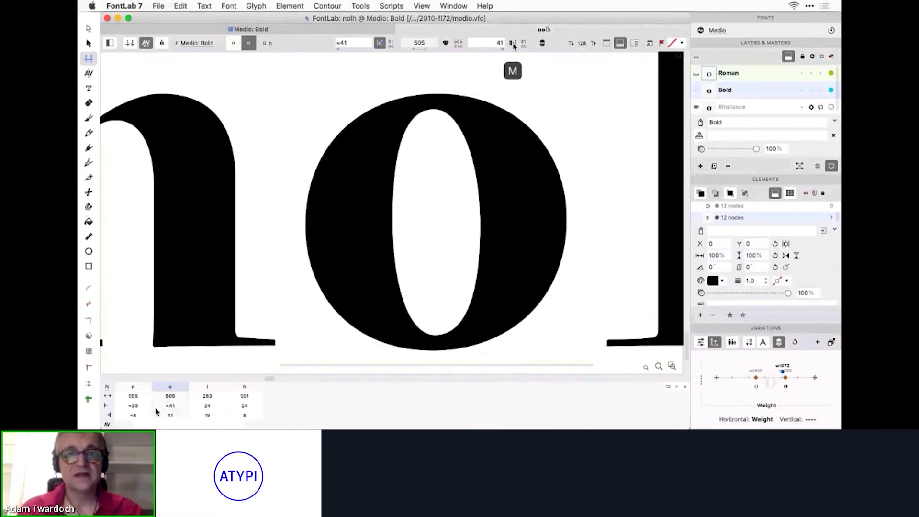
{"action": "key", "text": "a"}
Widen the o by moving the left extreme nodes of its outer and inner contours 41 units outward together.
{"action": "left_click_drag", "start_coordinate": [419, 207], "coordinate": [293, 226]}
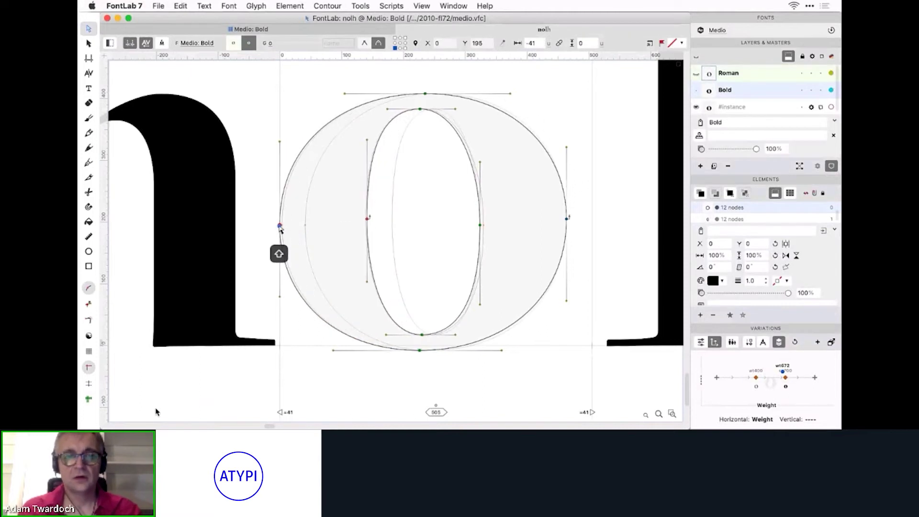
{"action": "scroll", "coordinate": [435, 240], "scroll_direction": "down", "scroll_amount": 2}
{"action": "left_click", "coordinate": [435, 240]}
{"action": "scroll", "coordinate": [435, 240], "scroll_direction": "down", "scroll_amount": 1}
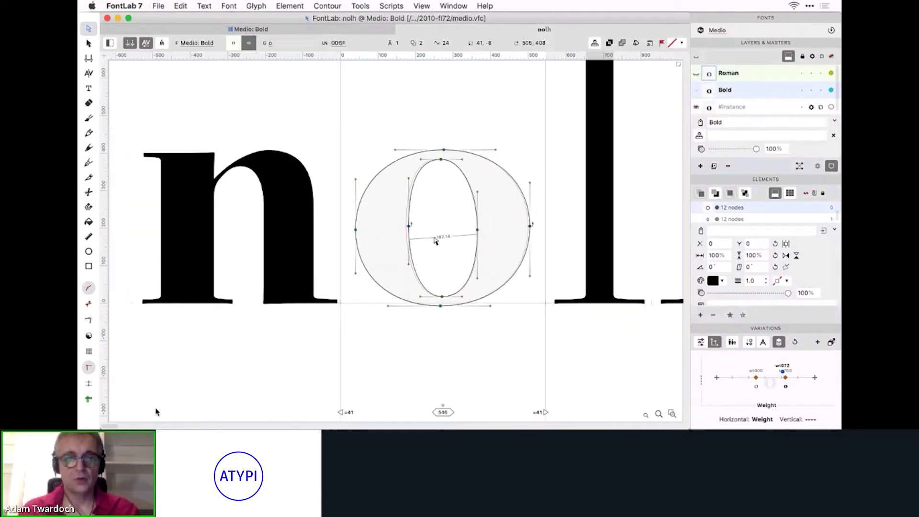
Preview the nolh text along the Weight axis from Bold toward Roman.
{"action": "key", "text": "t"}
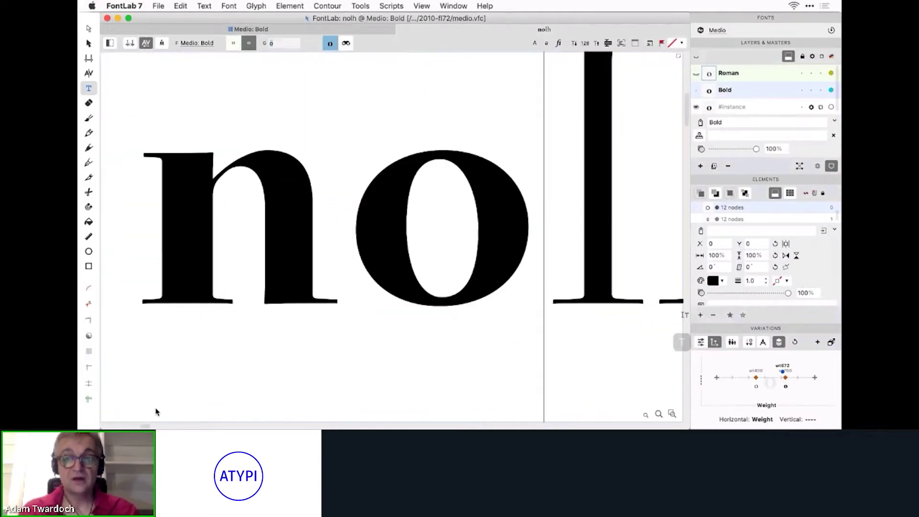
{"action": "left_click_drag", "start_coordinate": [783, 375], "coordinate": [757, 374]}
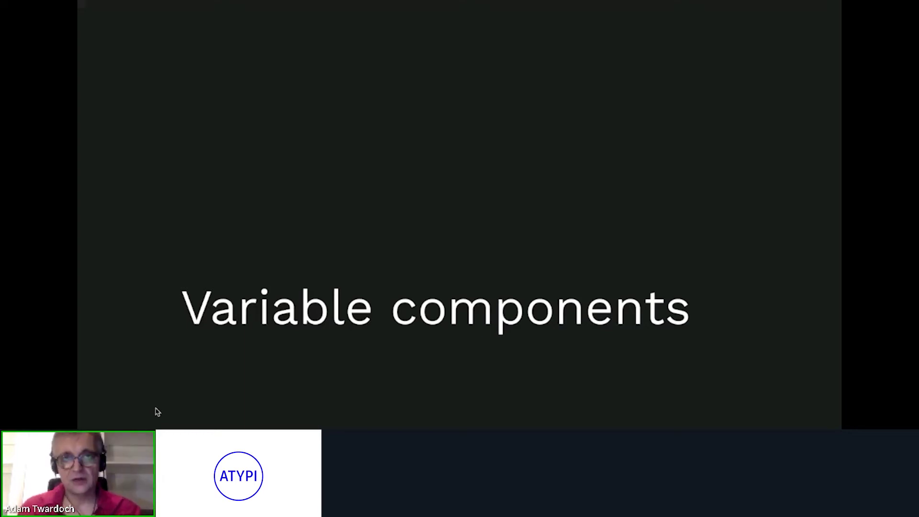
Return from the slides to FontLab and preview the Aileron font's figure 2 at weight 219.
{"action": "key", "text": "super+Tab"}
{"action": "left_click", "coordinate": [735, 108]}
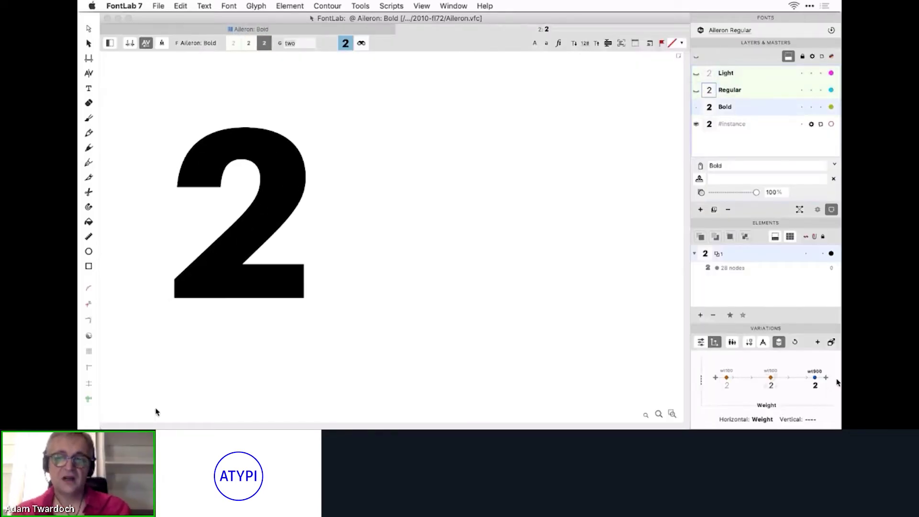
{"action": "left_click_drag", "start_coordinate": [807, 379], "coordinate": [740, 378]}
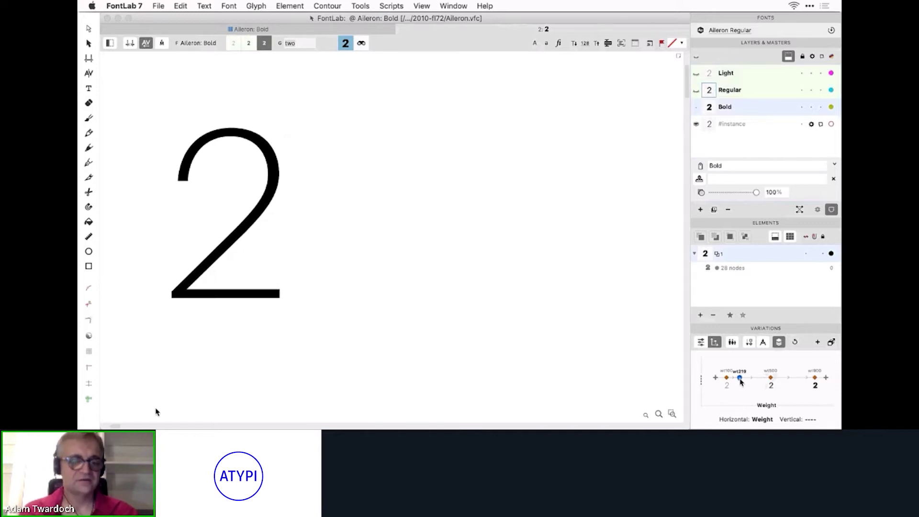
Generate a twosuperior glyph in all masters from the custom recipe twosuperior=two, linked as a reference.
{"action": "left_click", "coordinate": [297, 263]}
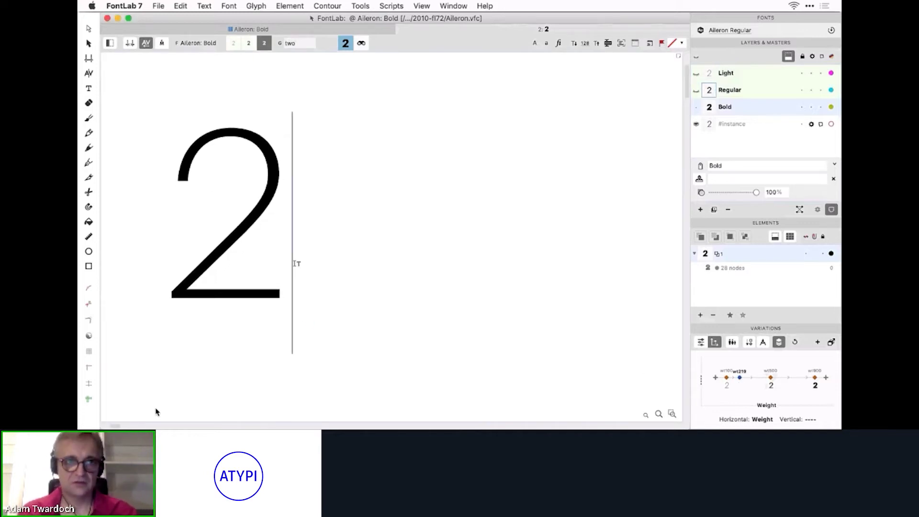
{"action": "left_click", "coordinate": [229, 6]}
{"action": "left_click", "coordinate": [239, 30]}
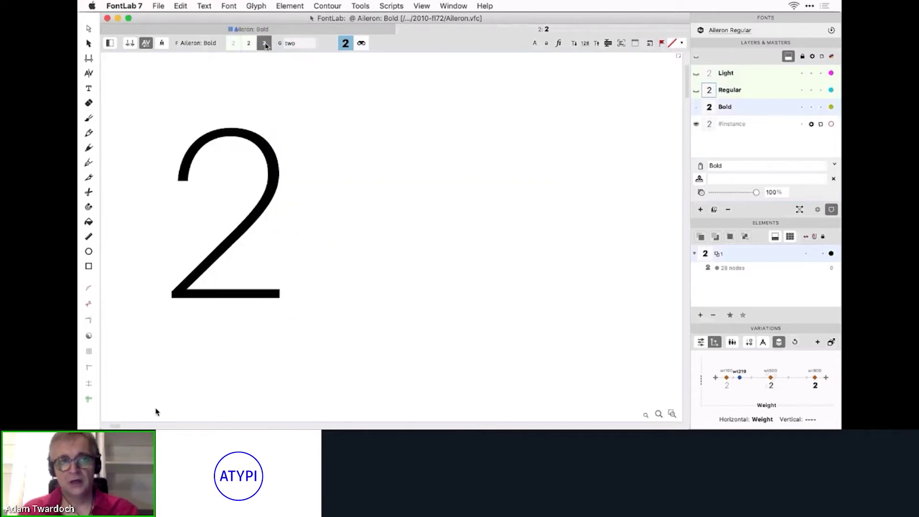
{"action": "type", "text": "twosuperior"}
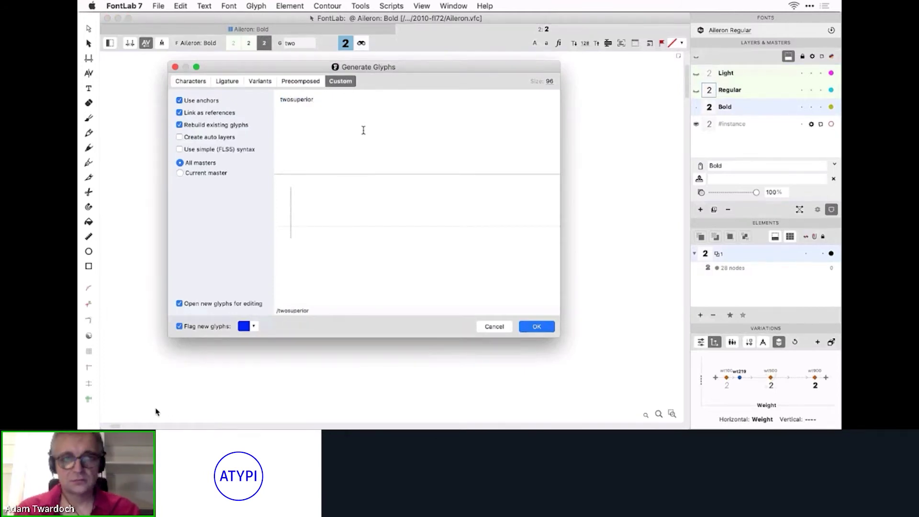
{"action": "type", "text": "=two"}
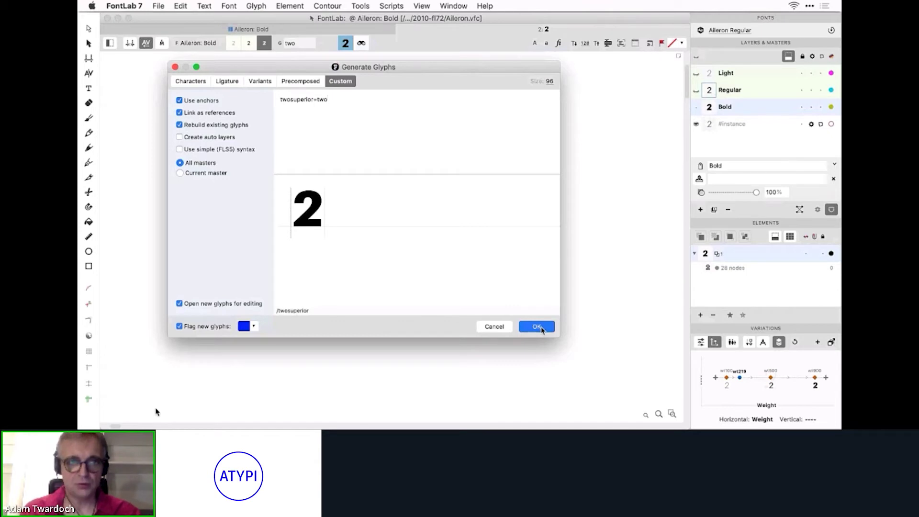
{"action": "left_click", "coordinate": [537, 327]}
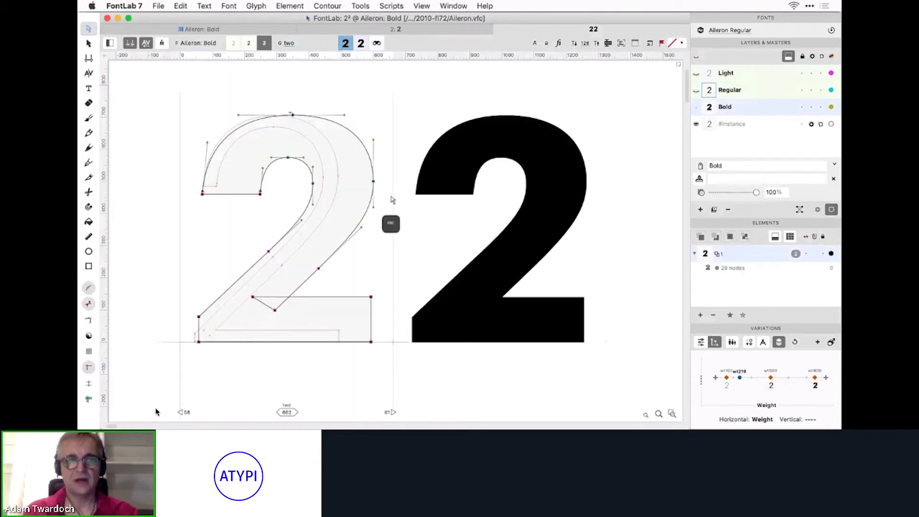
Scale the two component in the Bold master of twosuperior to 60% horizontally and vertically.
{"action": "key", "text": "Escape"}
{"action": "double_click", "coordinate": [536, 180]}
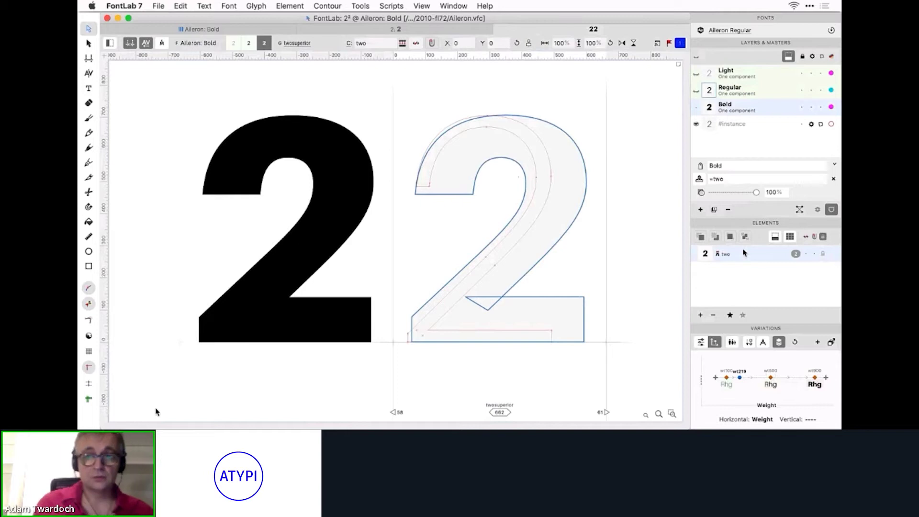
{"action": "left_click", "coordinate": [775, 236]}
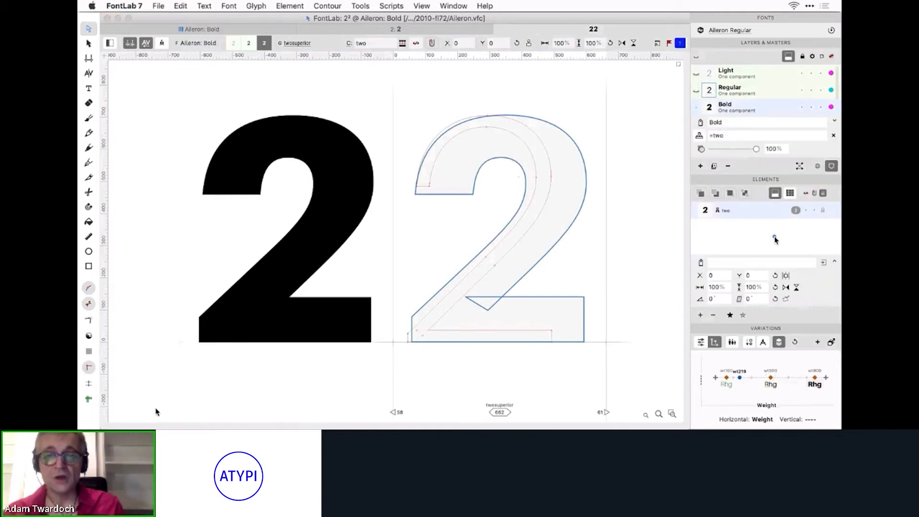
{"action": "left_click", "coordinate": [834, 263]}
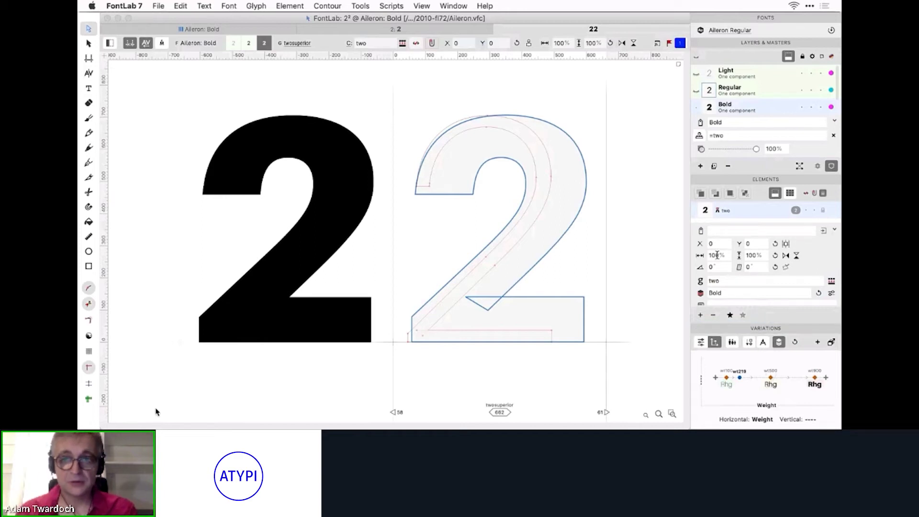
{"action": "type", "text": "60"}
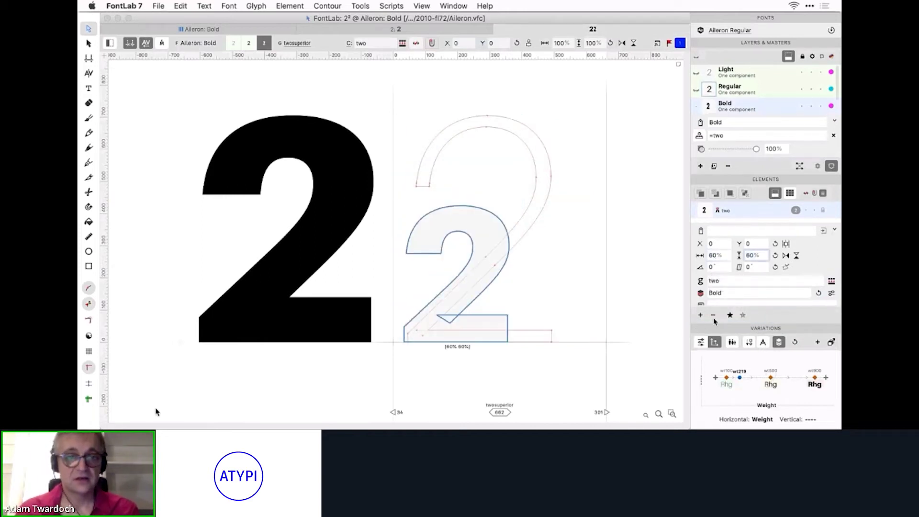
Show the two component's Weight setting, and open the Weight axis graph from the Aileron font's Font Info.
{"action": "left_click", "coordinate": [831, 294]}
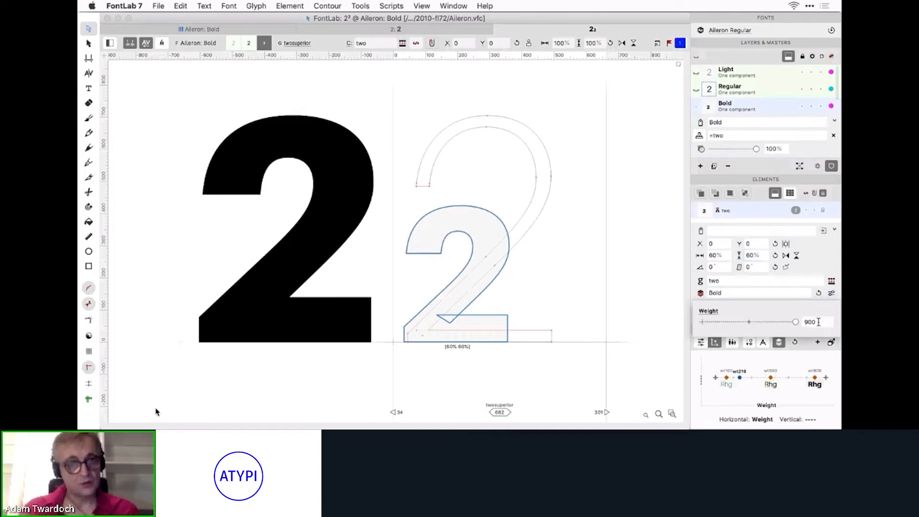
{"action": "left_click", "coordinate": [158, 5]}
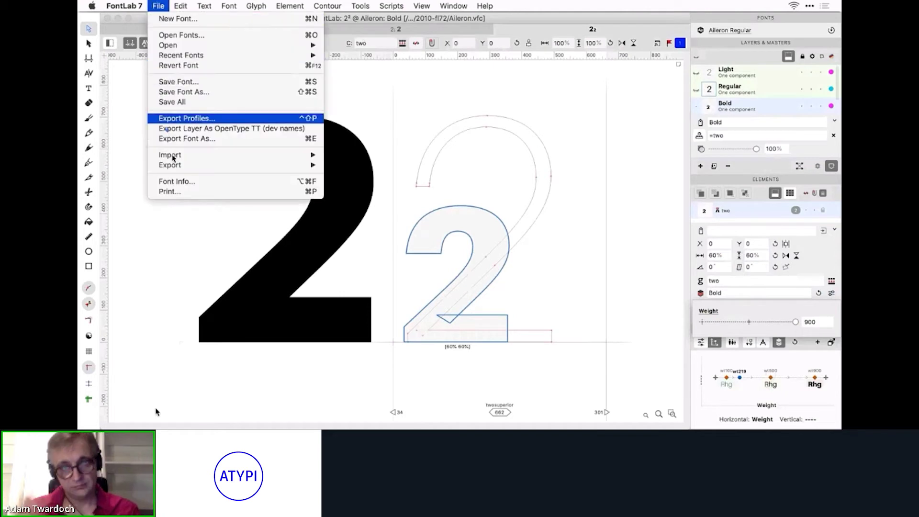
{"action": "left_click", "coordinate": [178, 180]}
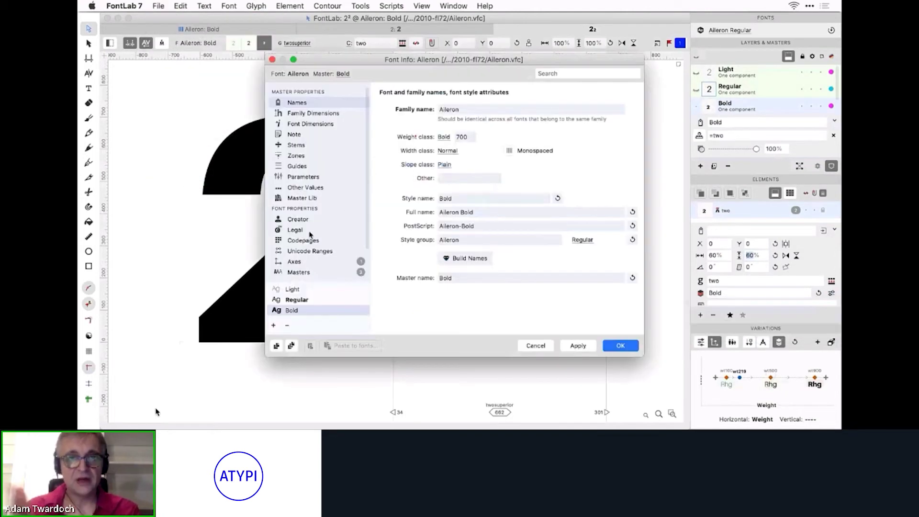
{"action": "left_click", "coordinate": [310, 263]}
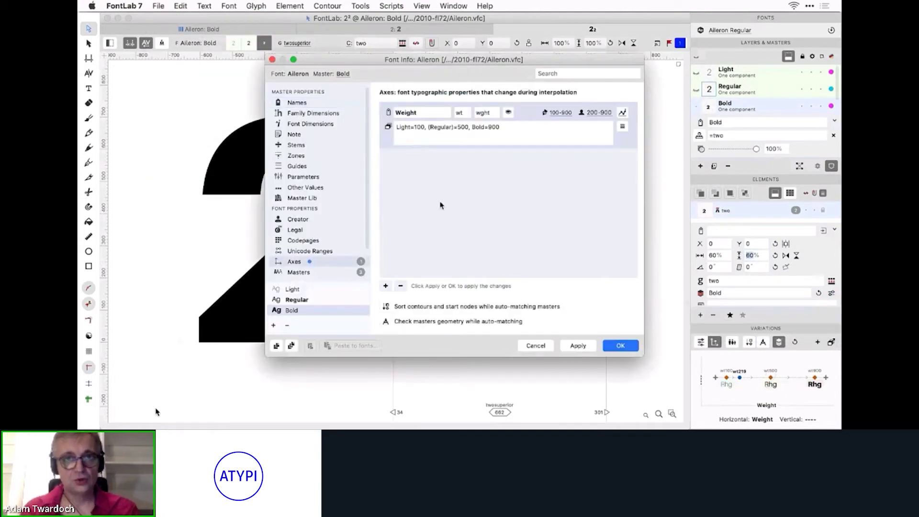
{"action": "left_click", "coordinate": [622, 113]}
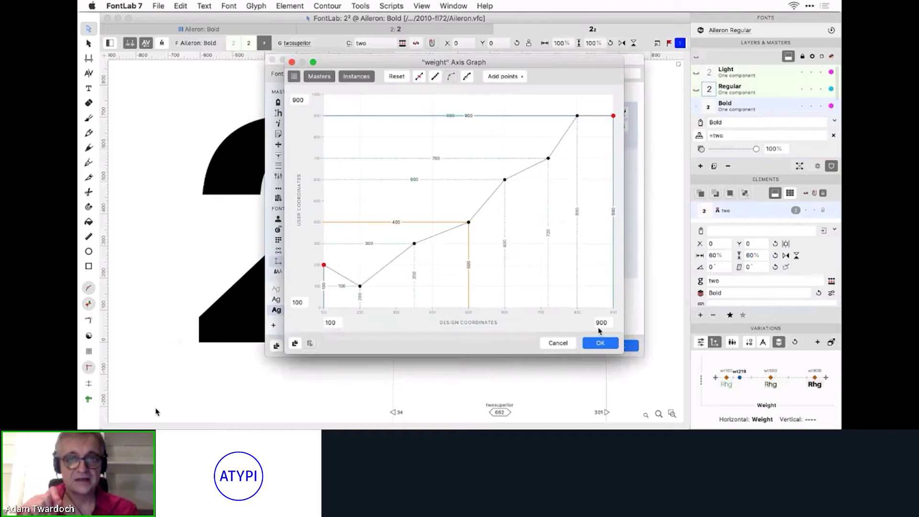
Set the Weight axis's design coordinates range to 1 through 1100 and apply it.
{"action": "double_click", "coordinate": [601, 323]}
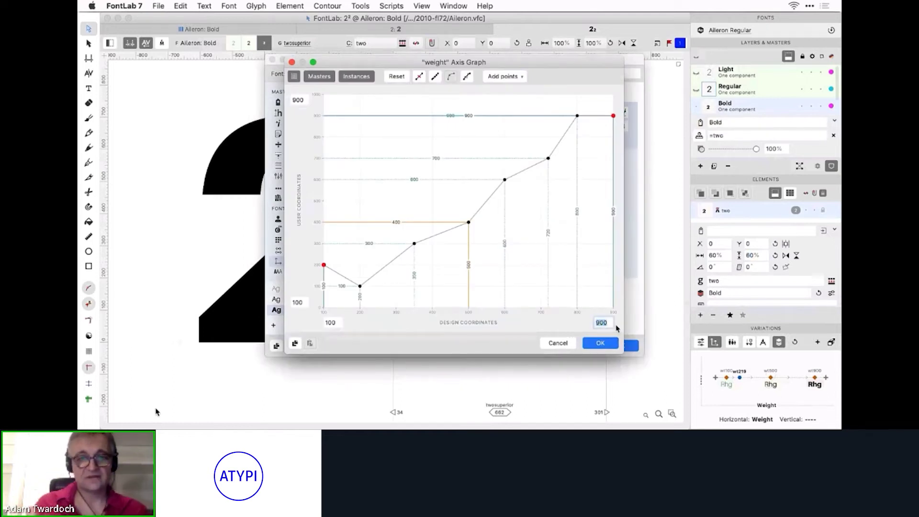
{"action": "type", "text": "1100"}
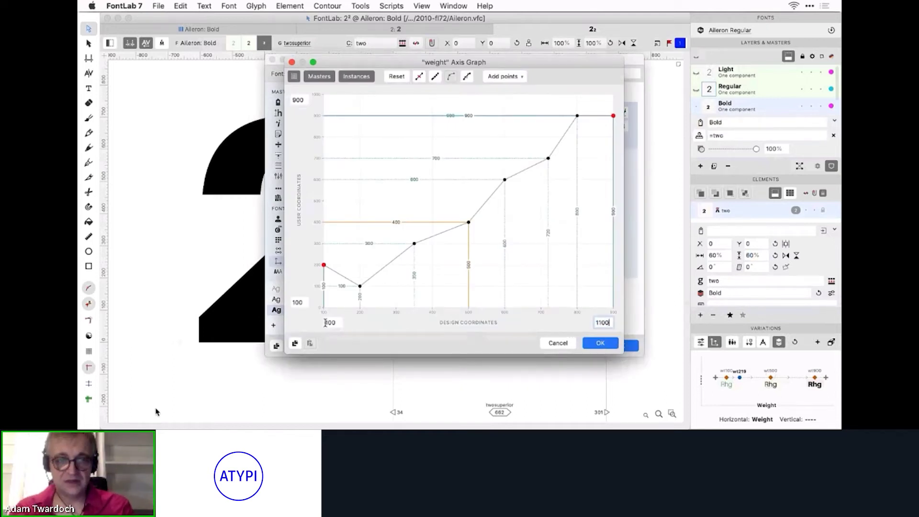
{"action": "left_click", "coordinate": [329, 322]}
{"action": "left_click", "coordinate": [597, 343]}
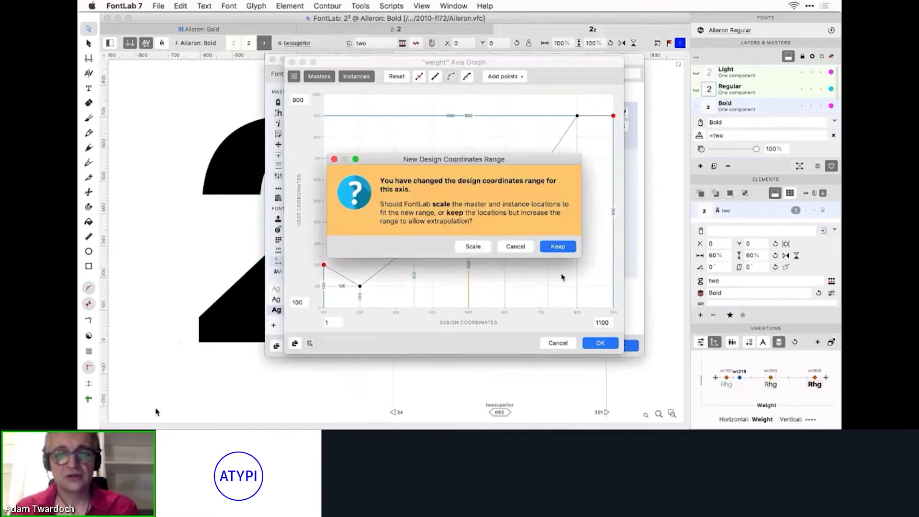